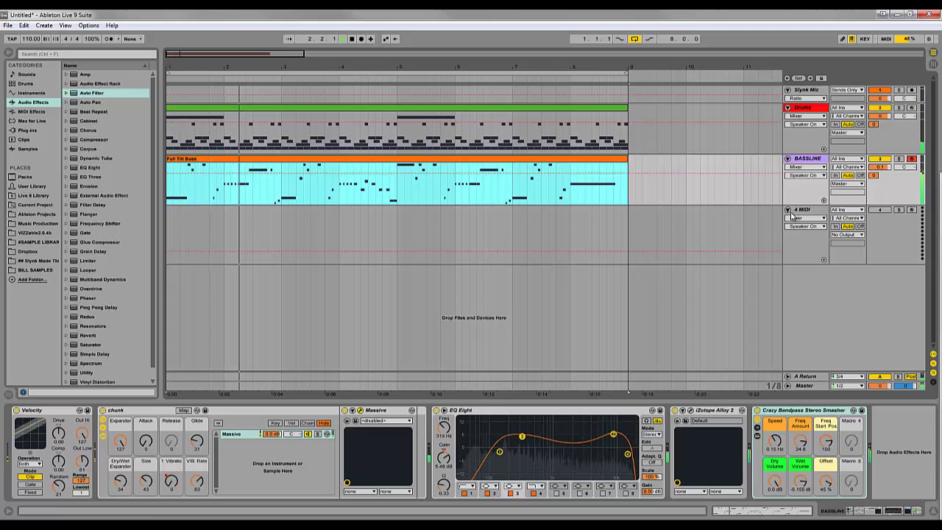
Stop playback, copy the Full Tilt Bass clip from the BASSLINE track onto the 4 MIDI track, and collapse the BASSLINE track.
{"action": "key", "text": "space"}
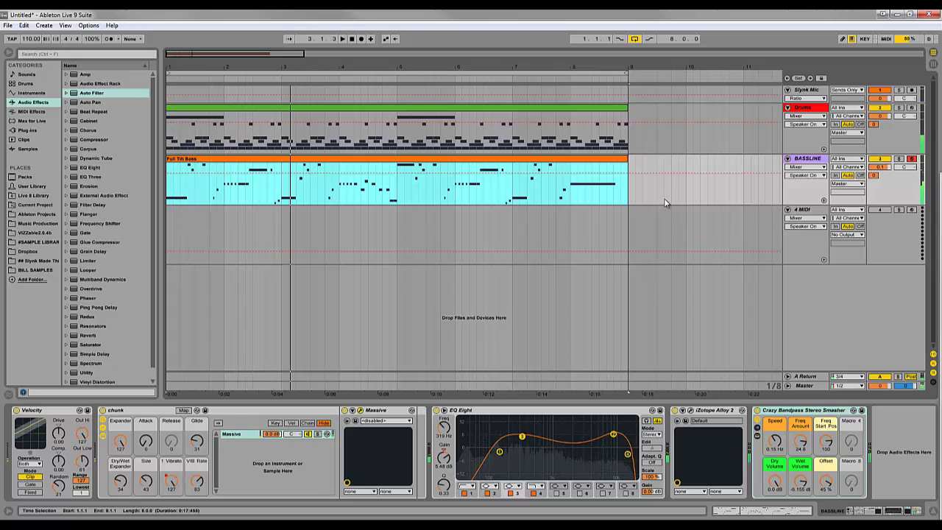
{"action": "left_click", "coordinate": [647, 203]}
{"action": "left_click", "coordinate": [597, 165]}
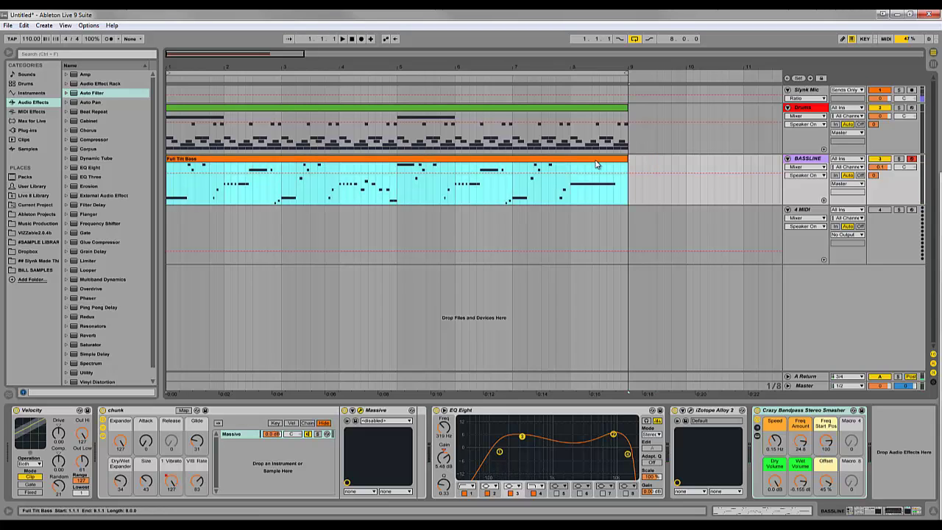
{"action": "left_click_drag", "start_coordinate": [557, 164], "coordinate": [553, 224]}
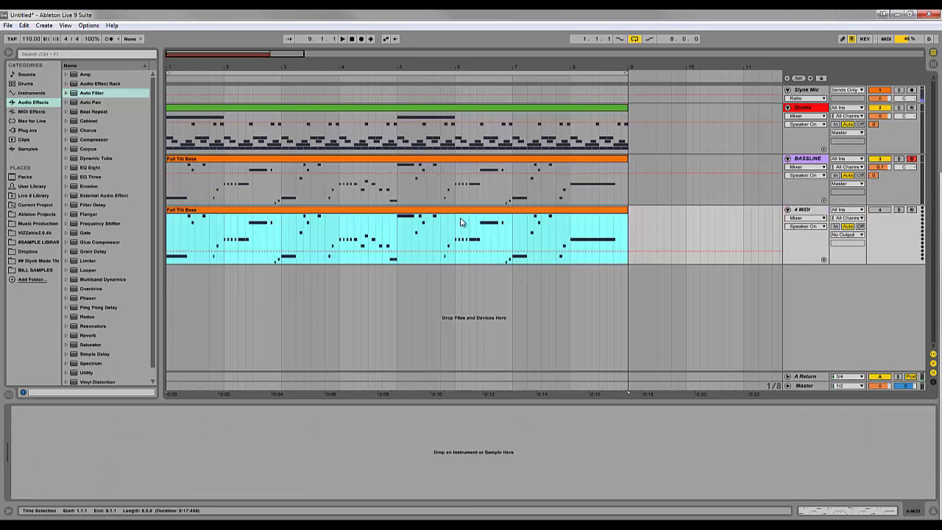
{"action": "left_click", "coordinate": [800, 211]}
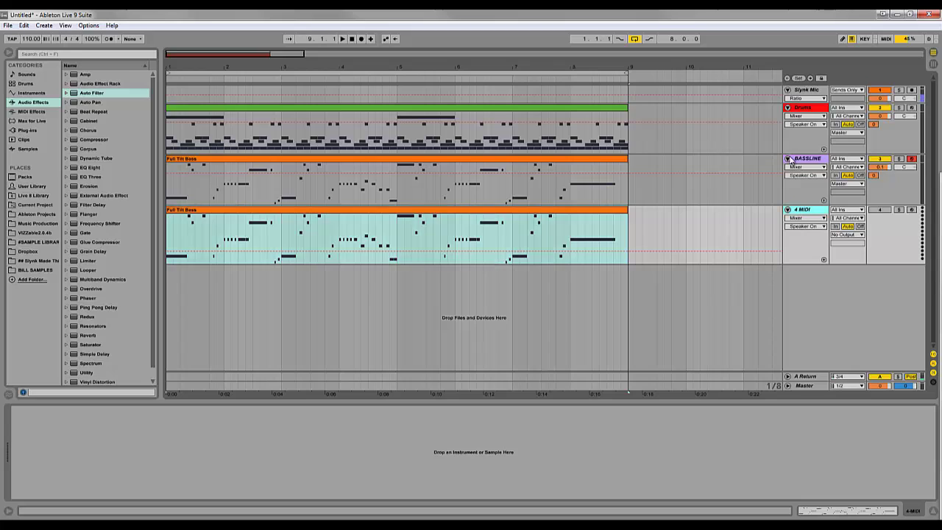
{"action": "left_click", "coordinate": [787, 158]}
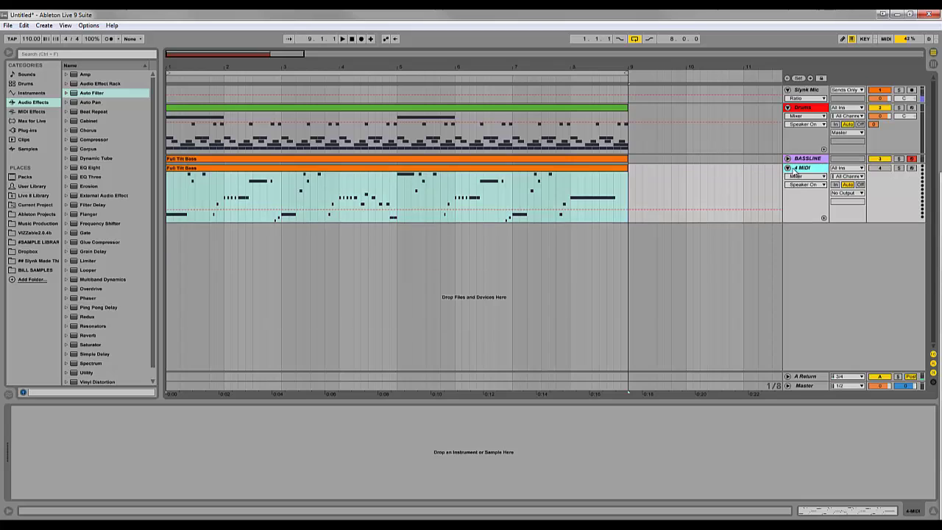
Load the Massive instrument plug-in onto the 4 MIDI track and mute the BASSLINE track.
{"action": "left_click", "coordinate": [26, 130]}
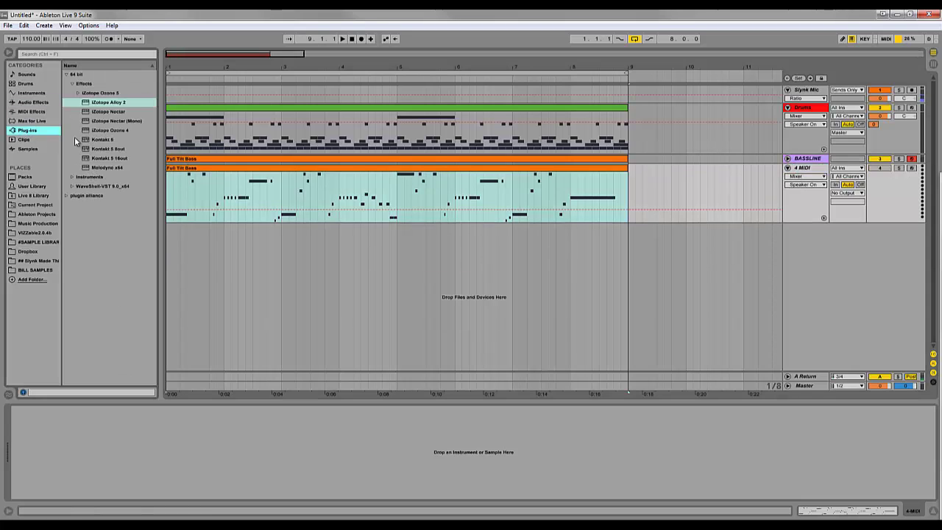
{"action": "left_click", "coordinate": [71, 177]}
{"action": "left_click", "coordinate": [111, 168]}
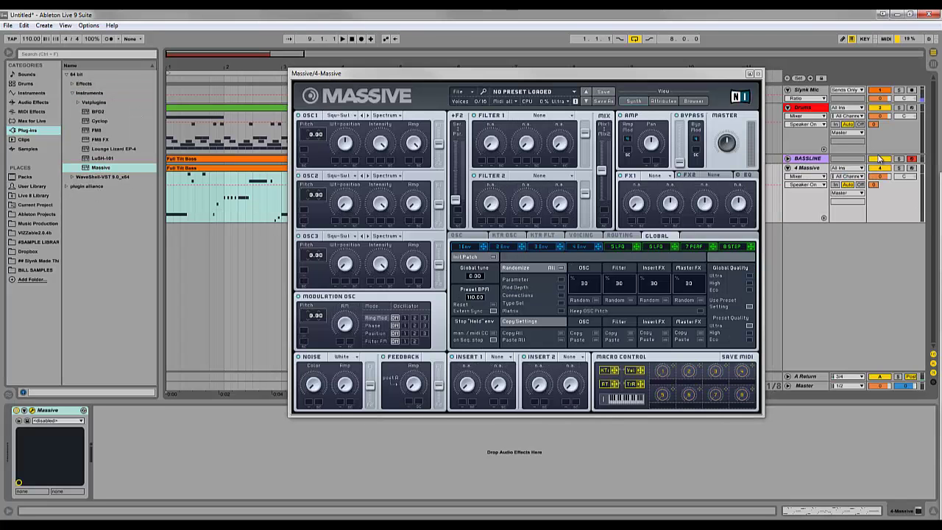
Start a new sound in Massive and audition it with the copied bass clip.
{"action": "left_click", "coordinate": [459, 92]}
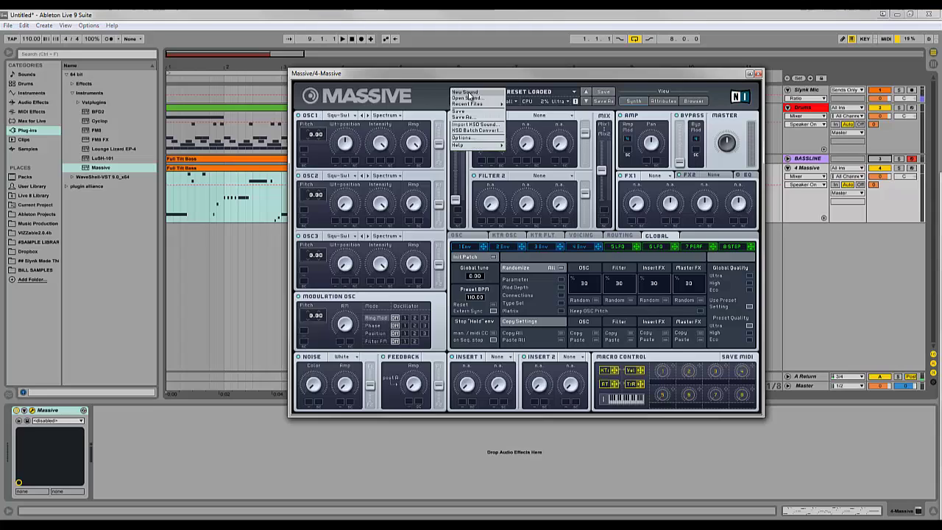
{"action": "left_click", "coordinate": [467, 92]}
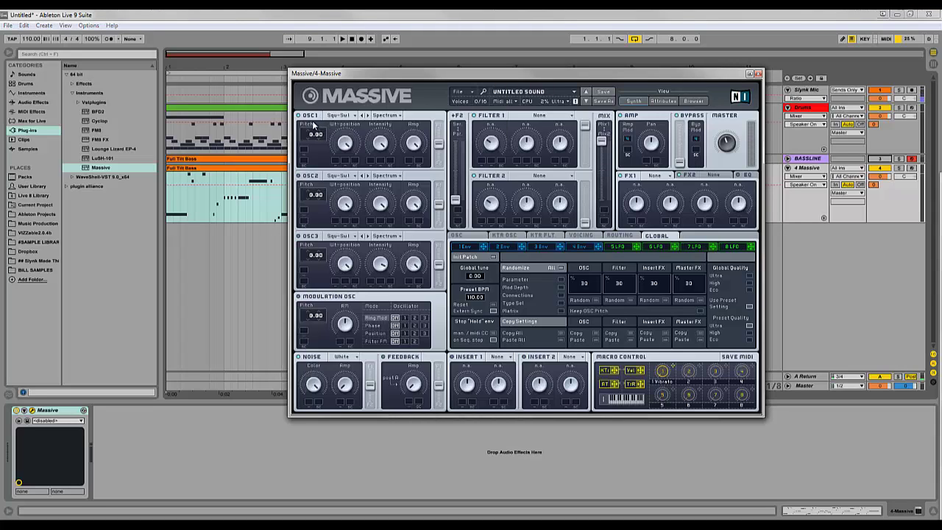
{"action": "key", "text": "space"}
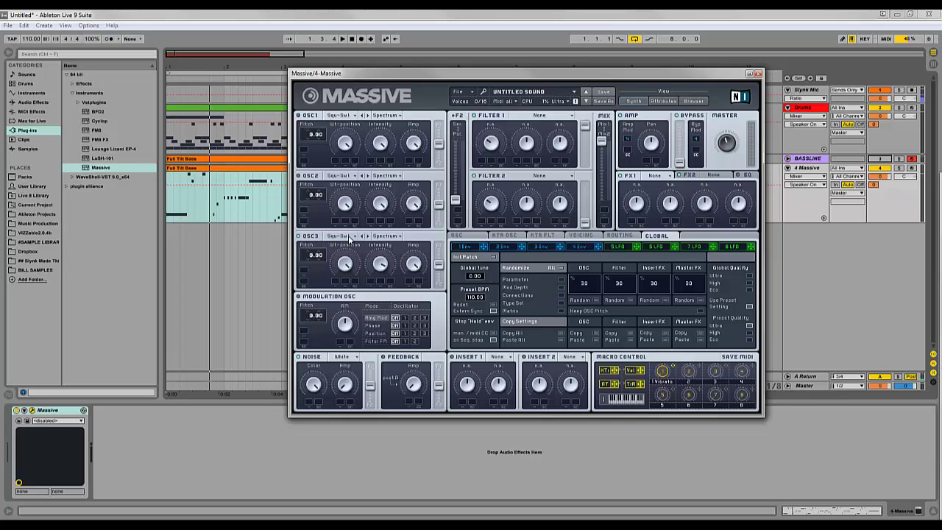
Set OSC3's wavetable to Sin-Square and the pitchbend range to 12.00 up and -12.00 down.
{"action": "left_click", "coordinate": [349, 238]}
{"action": "left_click", "coordinate": [418, 241]}
{"action": "left_click", "coordinate": [470, 237]}
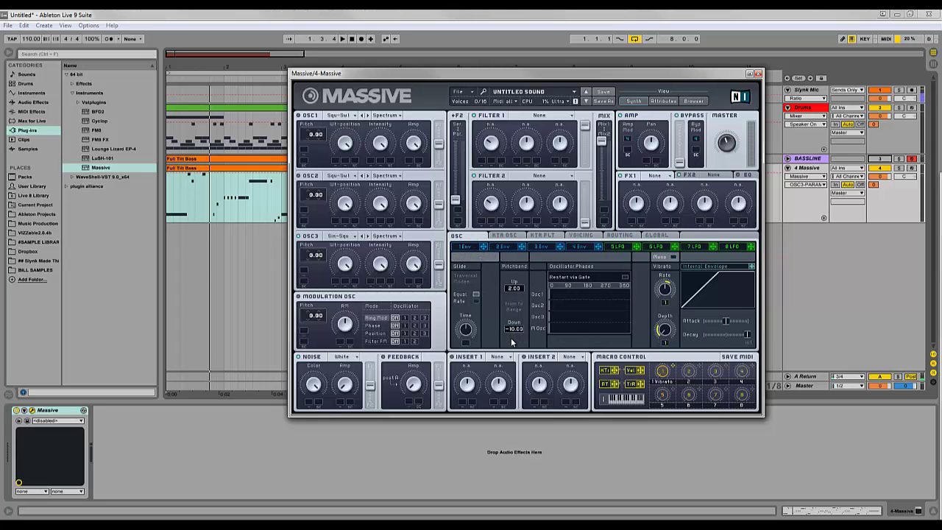
{"action": "left_click_drag", "start_coordinate": [510, 337], "coordinate": [510, 336]}
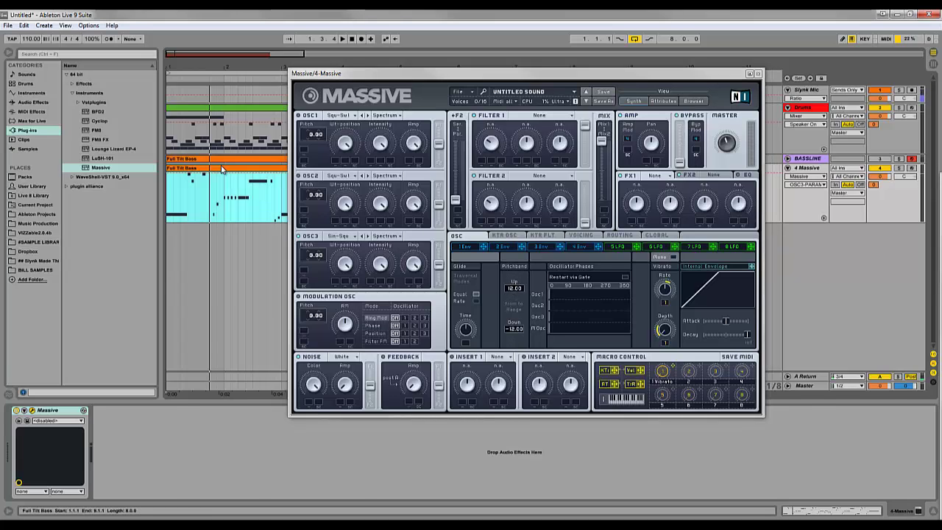
Examine the copied bass clip's pitch bend envelope while playing it, with Massive's window closed, and return to the device view.
{"action": "key", "text": "shift+Tab"}
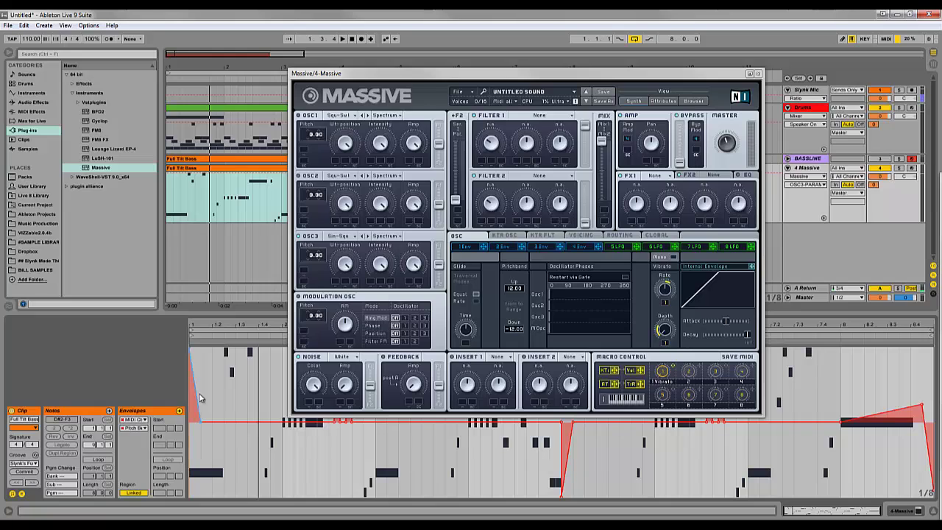
{"action": "left_click", "coordinate": [758, 75]}
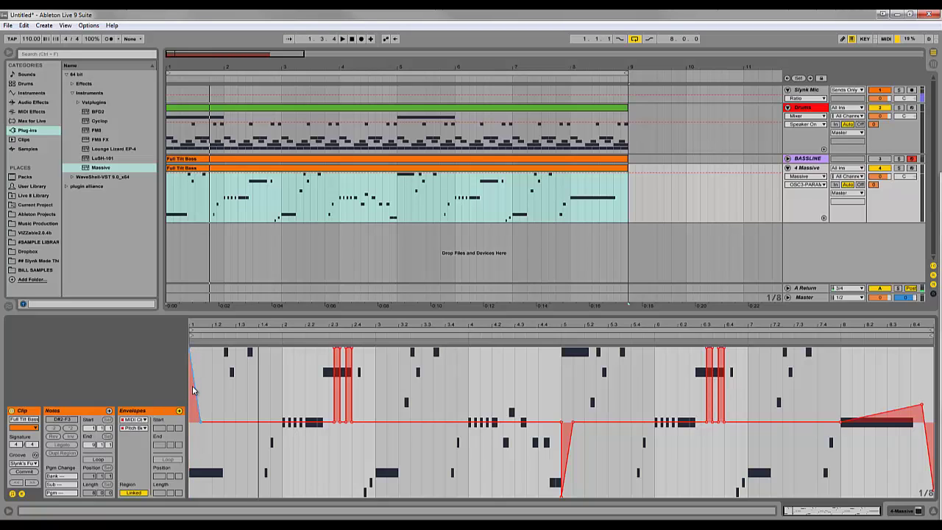
{"action": "key", "text": "space"}
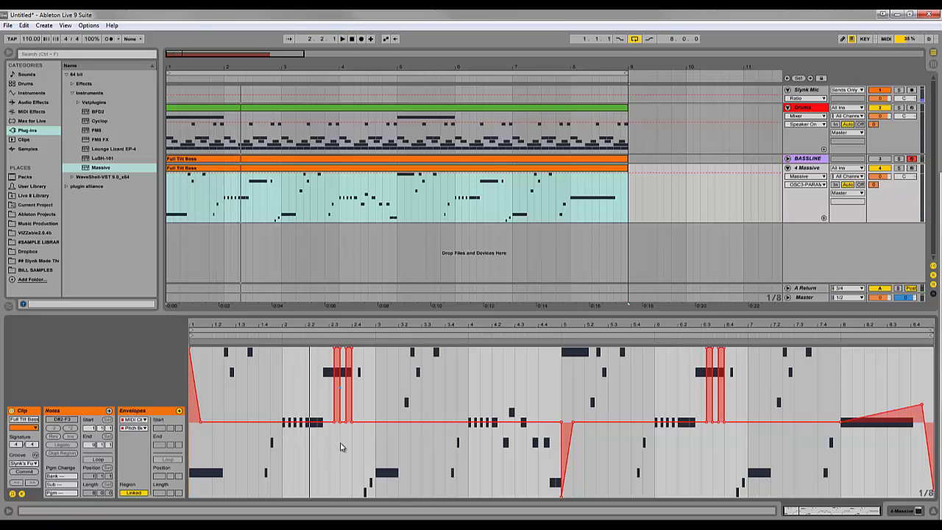
{"action": "key", "text": "space"}
{"action": "key", "text": "space"}
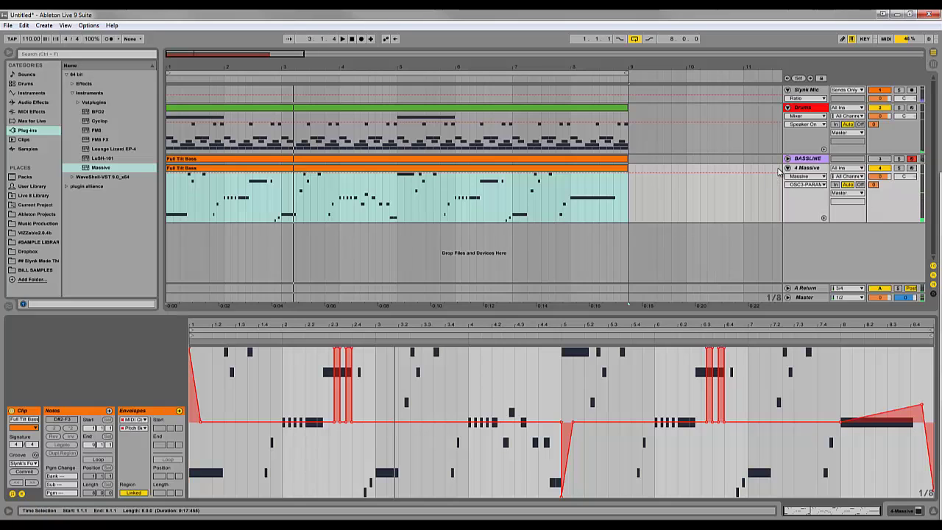
{"action": "key", "text": "shift+Tab"}
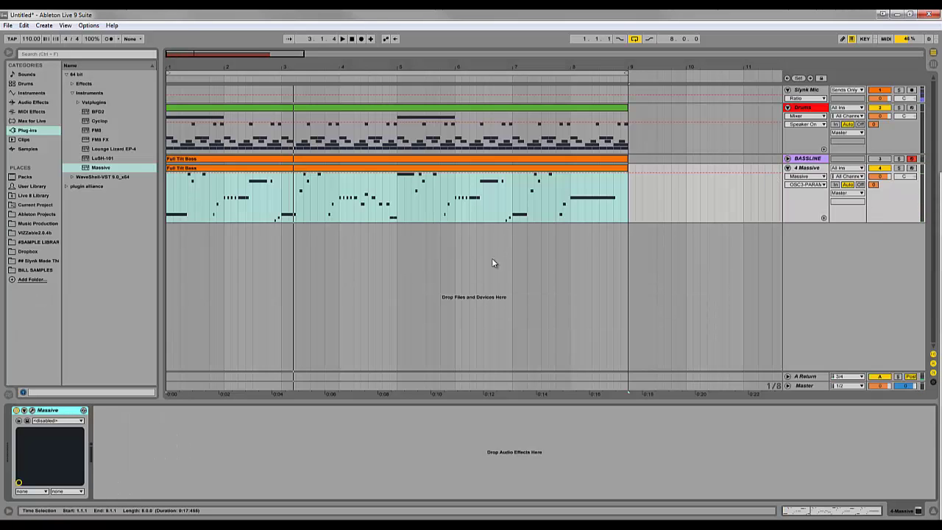
Reopen Massive's window, set OSC3's pitch to -24.00, and audition the bass.
{"action": "left_click", "coordinate": [32, 410]}
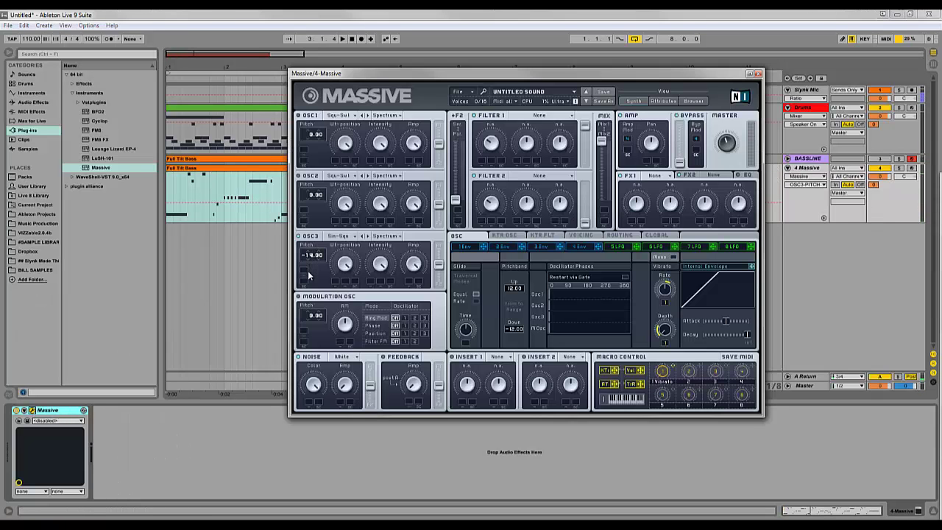
{"action": "left_click_drag", "start_coordinate": [309, 275], "coordinate": [312, 283]}
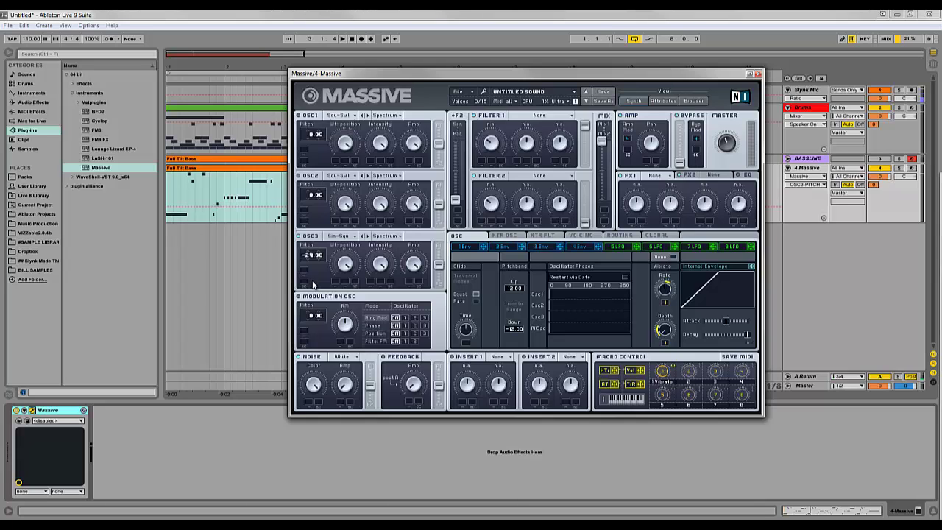
{"action": "key", "text": "space"}
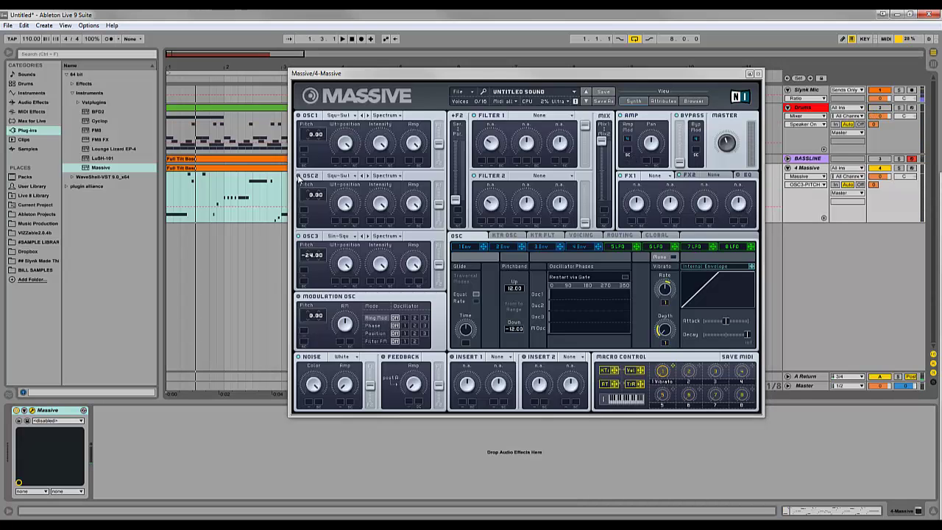
Set OSC2's wavetable to Polysaw II and its pitch to -12.00, and play the bass.
{"action": "left_click", "coordinate": [343, 176]}
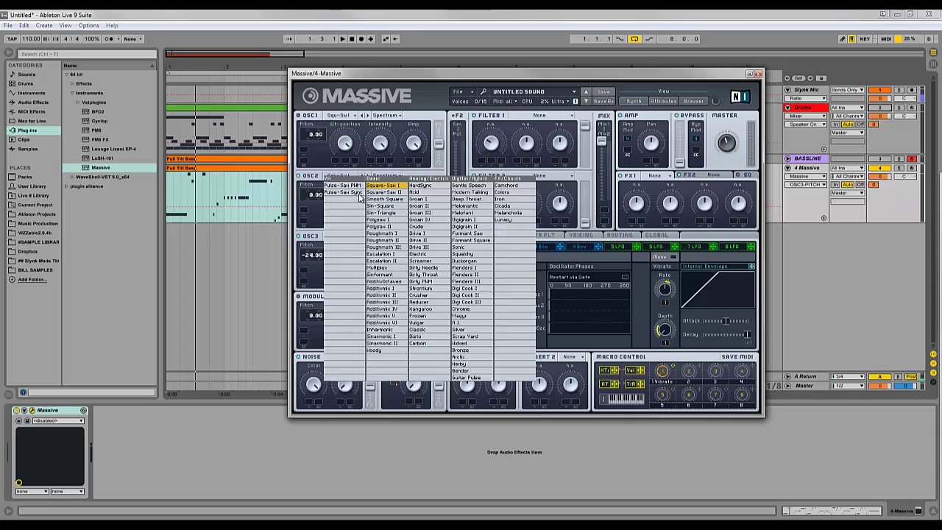
{"action": "left_click", "coordinate": [386, 228]}
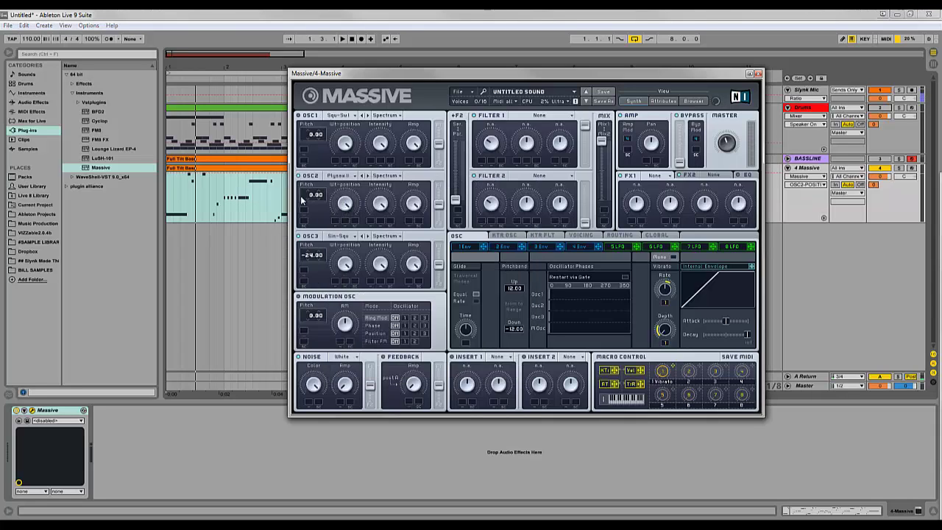
{"action": "left_click_drag", "start_coordinate": [307, 198], "coordinate": [311, 208]}
{"action": "key", "text": "space"}
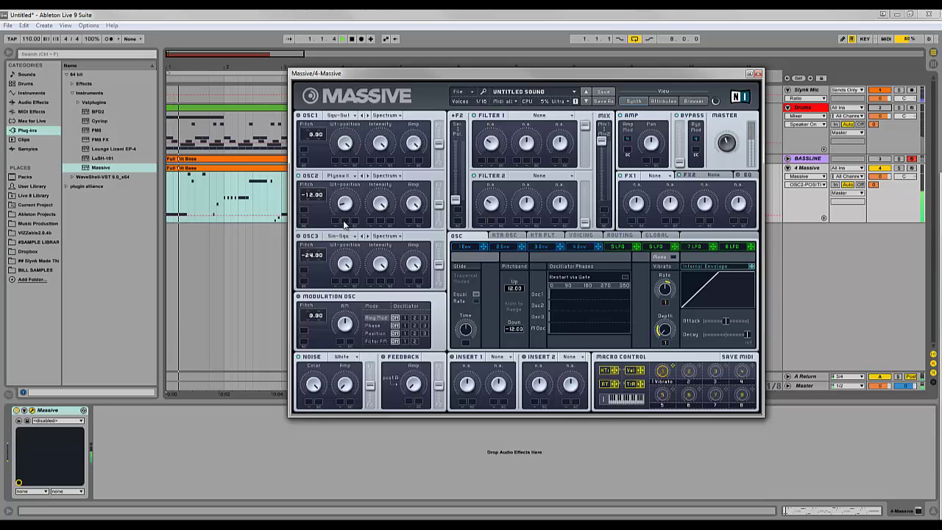
Set OSC1's wavetable to Multiplex and its pitch to -24.00, and audition the sound.
{"action": "left_click", "coordinate": [351, 121]}
{"action": "left_click", "coordinate": [387, 210]}
{"action": "mouse_move", "coordinate": [306, 138]}
{"action": "left_mouse_down"}
{"action": "mouse_move", "coordinate": [313, 160]}
{"action": "mouse_move", "coordinate": [309, 137]}
{"action": "left_mouse_up"}
{"action": "key", "text": "space"}
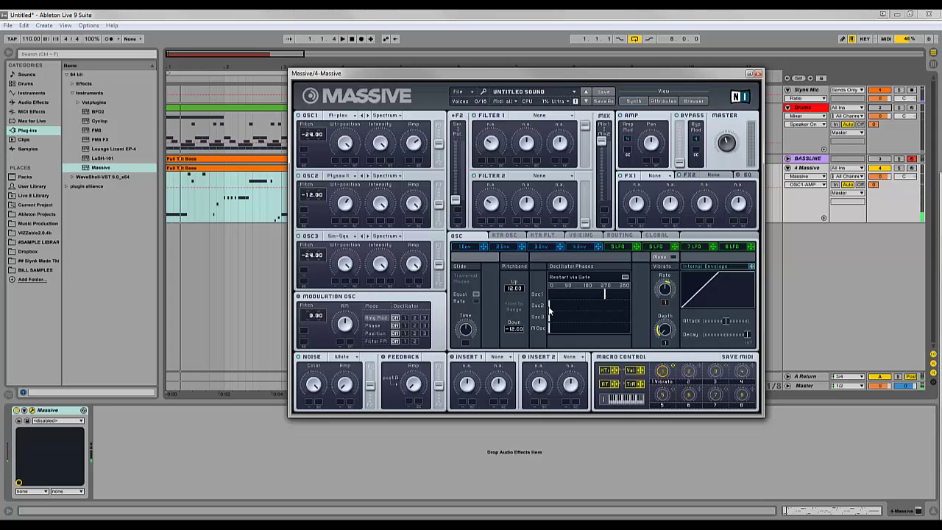
Offset the oscillator start phases, placing Osc2 at about 150 degrees and Osc3 at about 90 degrees.
{"action": "left_click", "coordinate": [557, 306]}
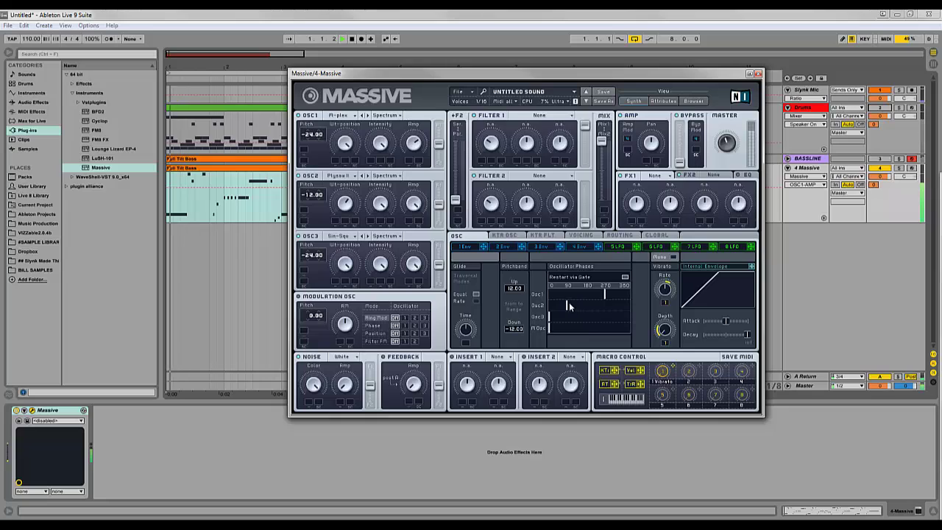
{"action": "left_click", "coordinate": [581, 304]}
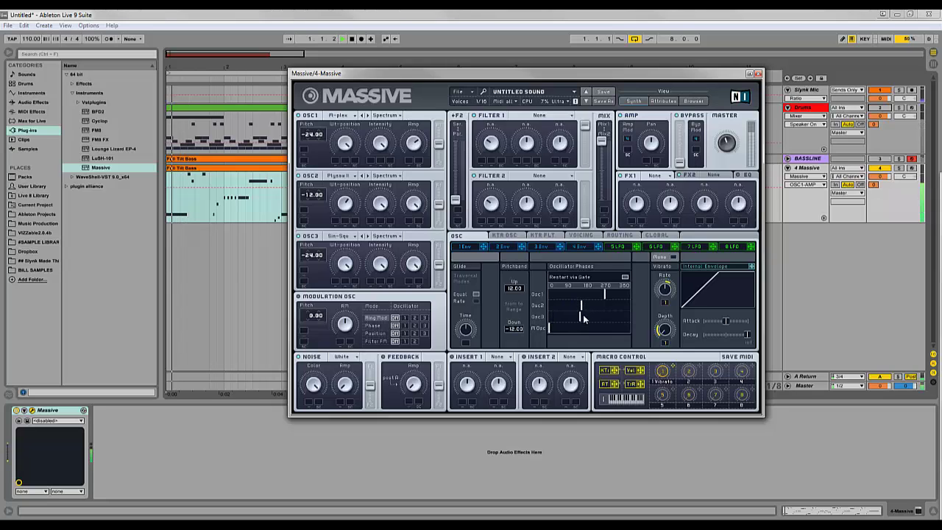
{"action": "left_click", "coordinate": [570, 318]}
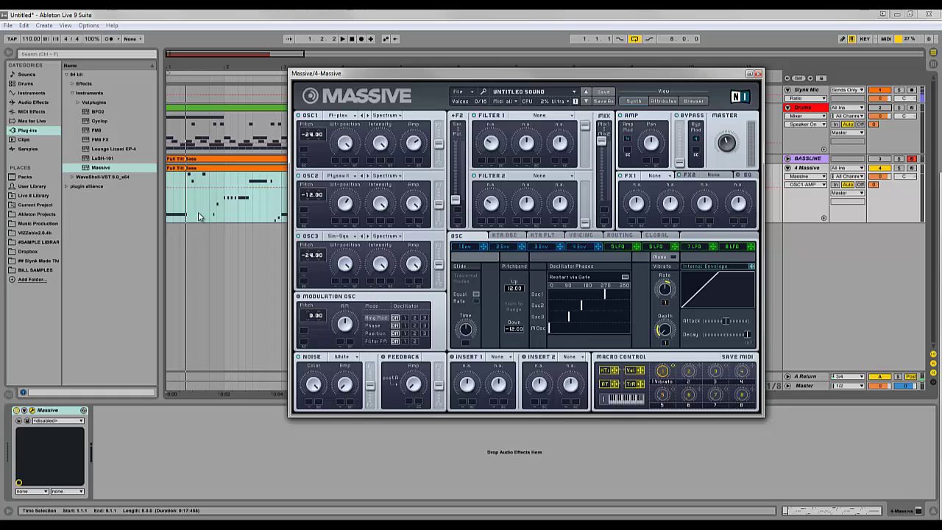
{"action": "left_click", "coordinate": [217, 175]}
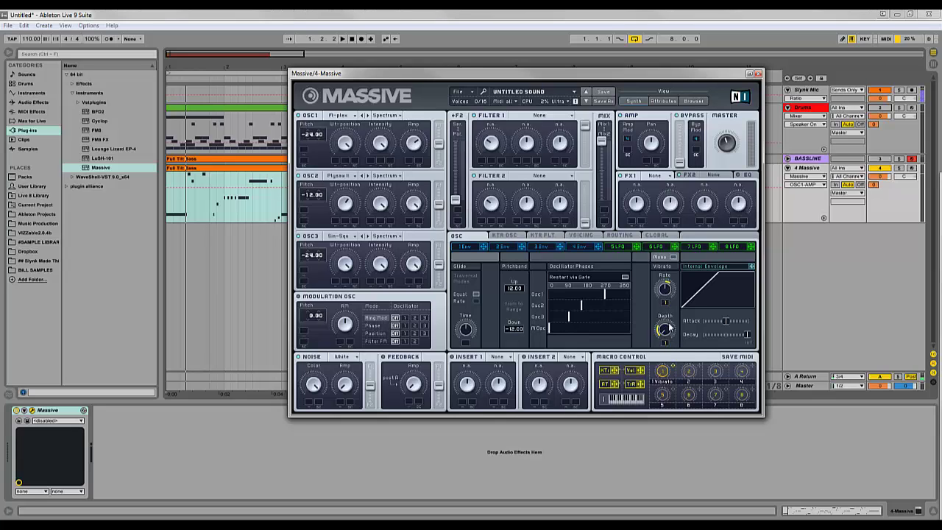
{"action": "left_click", "coordinate": [462, 92]}
{"action": "left_click", "coordinate": [633, 305]}
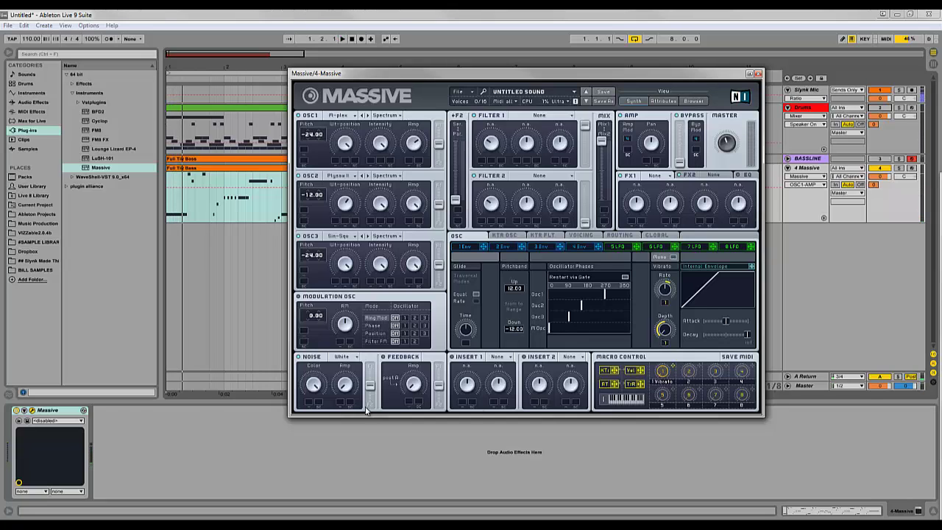
{"action": "left_click", "coordinate": [23, 410]}
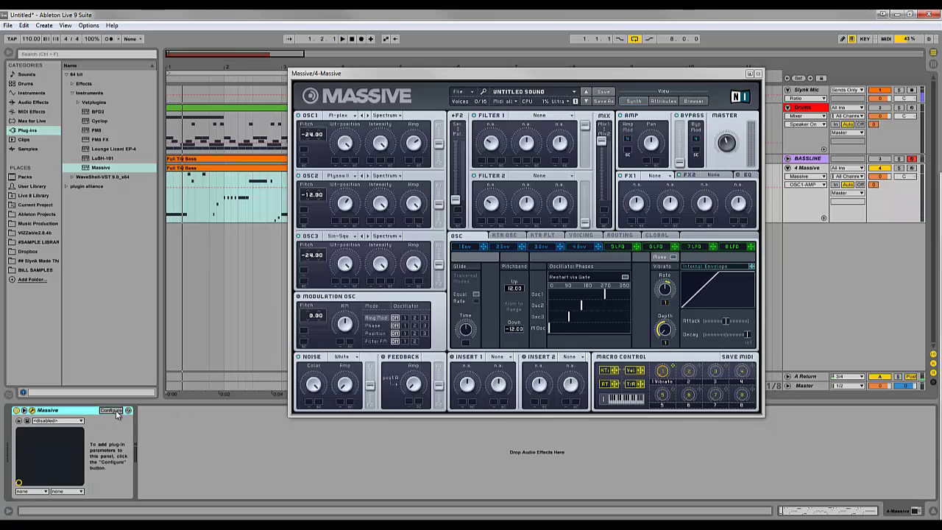
{"action": "left_click", "coordinate": [111, 410]}
{"action": "left_click", "coordinate": [662, 371]}
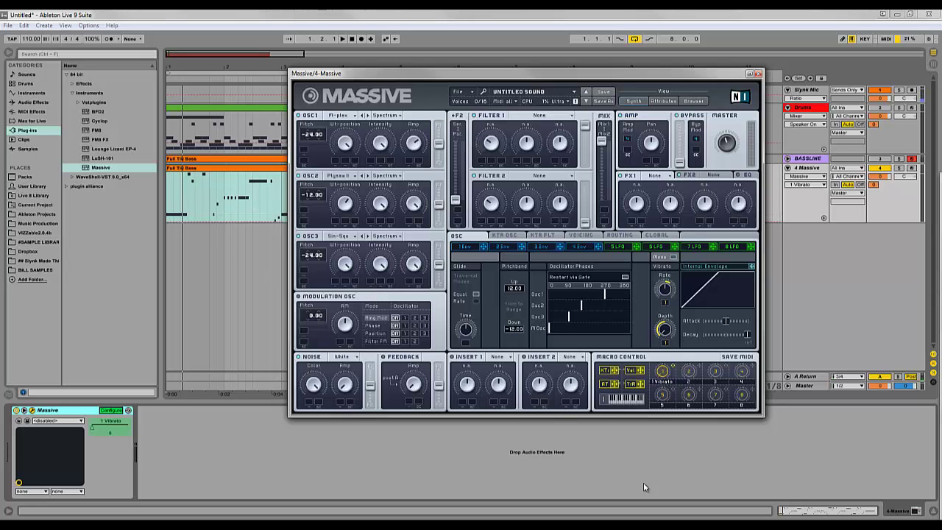
{"action": "left_click", "coordinate": [111, 410]}
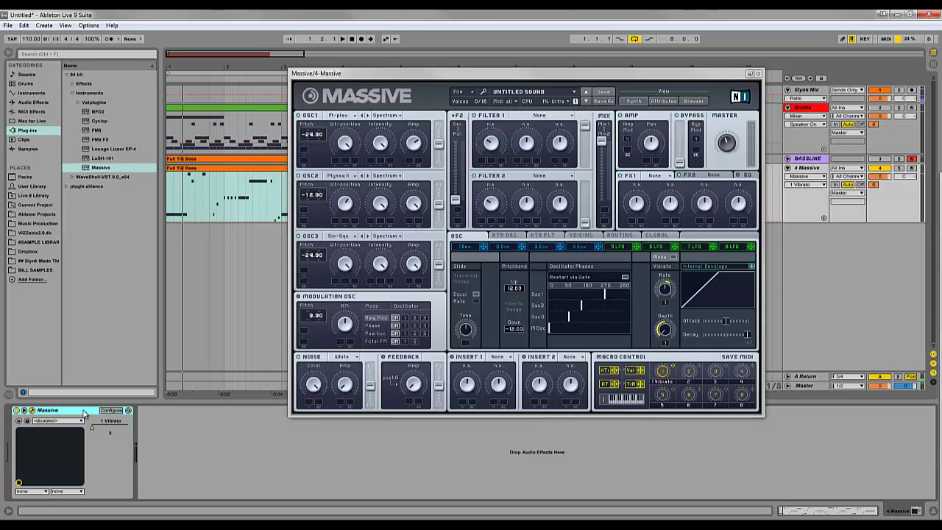
Group Massive into an Instrument Rack, show its macro controls, and map the 1 Vibrato parameter to Macro 1.
{"action": "key", "text": "ctrl+g"}
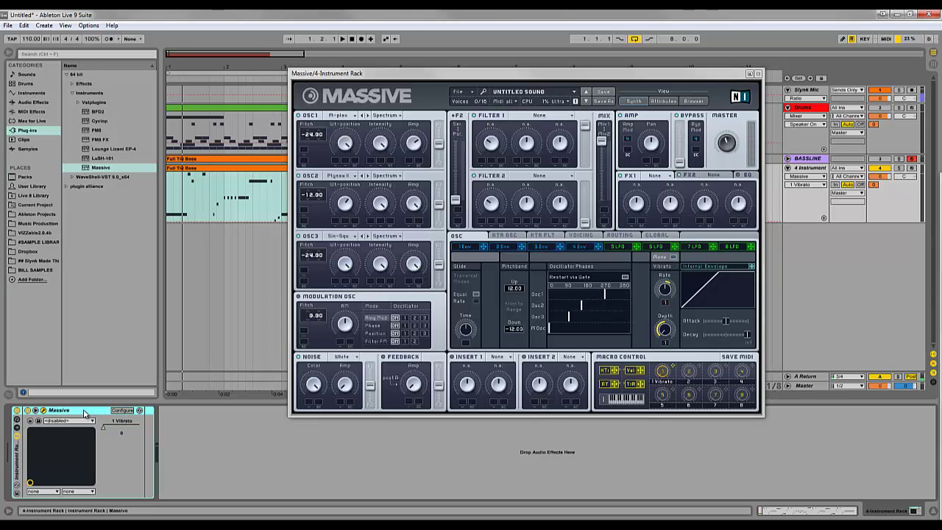
{"action": "left_click", "coordinate": [16, 421]}
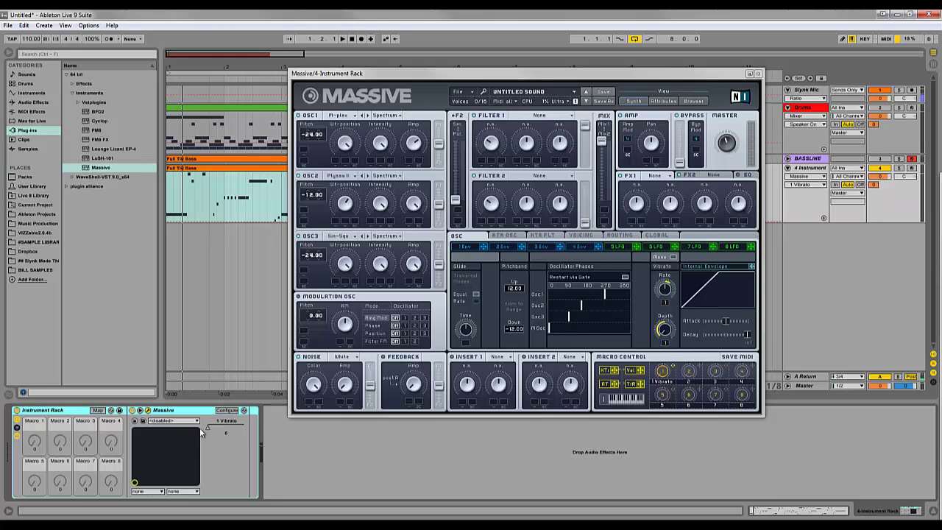
{"action": "right_click", "coordinate": [224, 431]}
{"action": "left_click", "coordinate": [254, 374]}
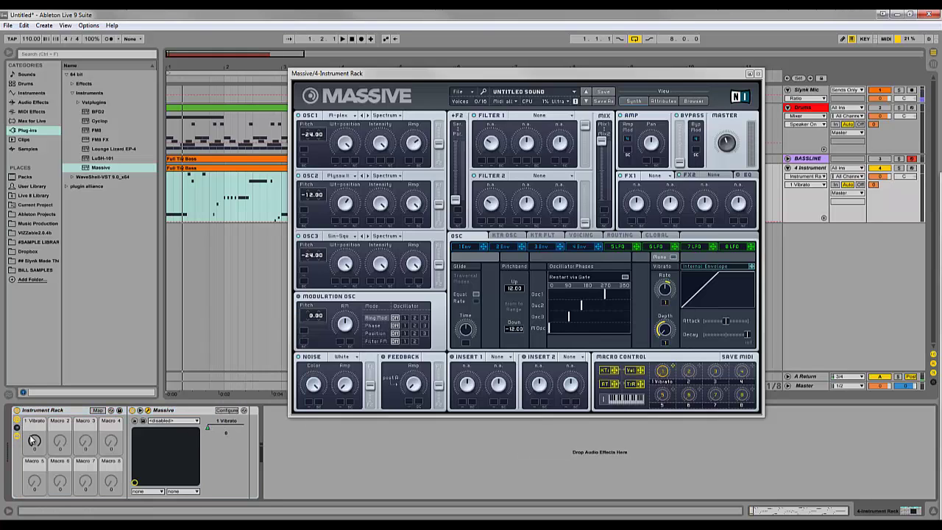
Show the 1 Vibrato macro's automation on the 4 Instrument track and draw it at 127 over the clip's first long note.
{"action": "left_click", "coordinate": [32, 440]}
{"action": "left_click_drag", "start_coordinate": [187, 62], "coordinate": [169, 177]}
{"action": "key", "text": "ctrl+alt+p"}
{"action": "right_click", "coordinate": [269, 193]}
{"action": "key", "text": "Escape"}
{"action": "key", "text": "space"}
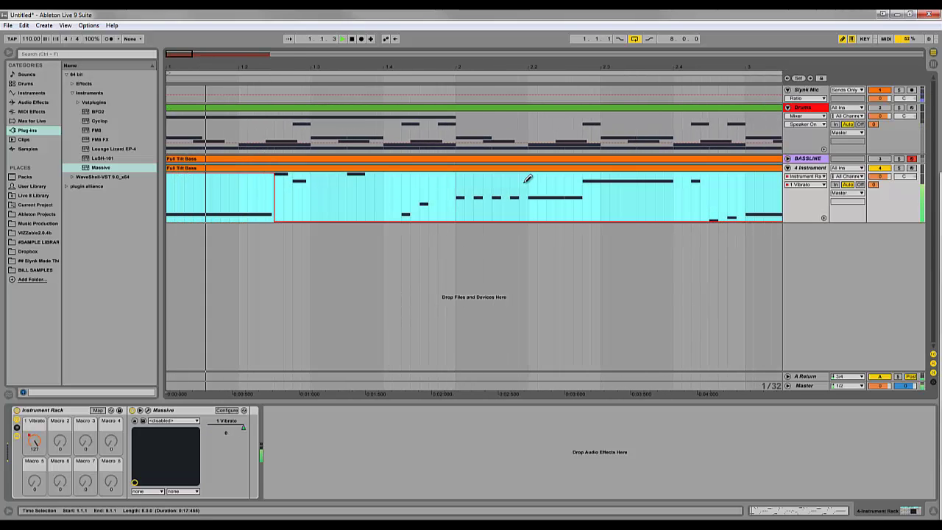
Draw 1 Vibrato automation at 127 over the long notes starting bars 3, 5 and 7, auditioning the loop.
{"action": "left_click", "coordinate": [606, 66]}
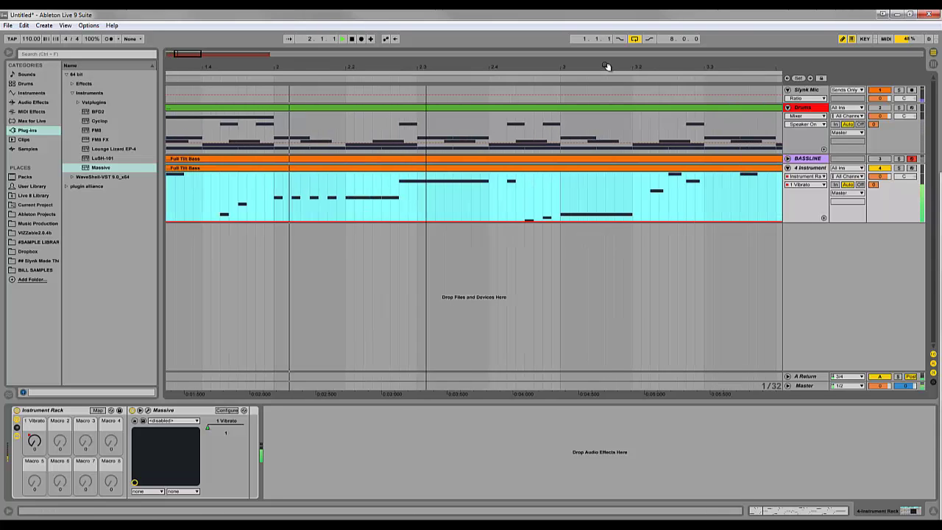
{"action": "left_click_drag", "start_coordinate": [422, 193], "coordinate": [592, 152]}
{"action": "left_click", "coordinate": [669, 65]}
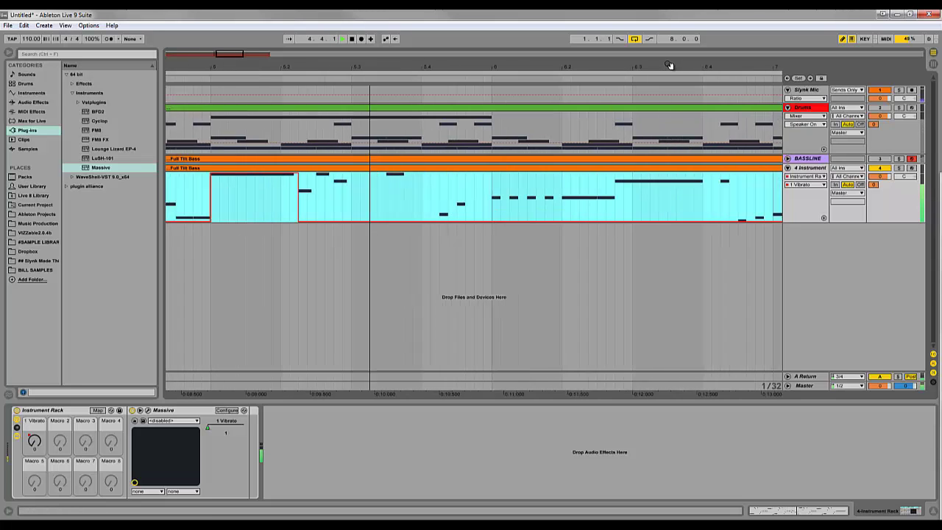
{"action": "left_click_drag", "start_coordinate": [666, 189], "coordinate": [732, 147]}
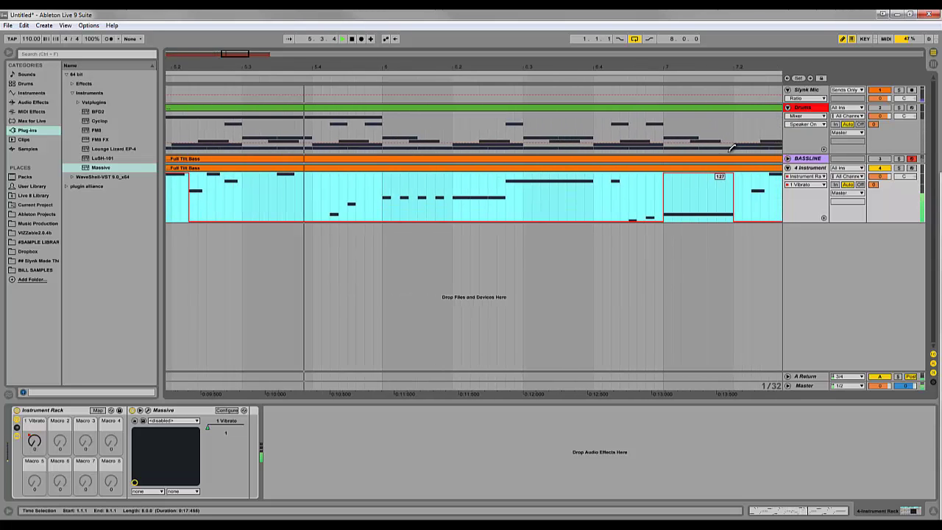
{"action": "left_click_drag", "start_coordinate": [744, 70], "coordinate": [746, 67]}
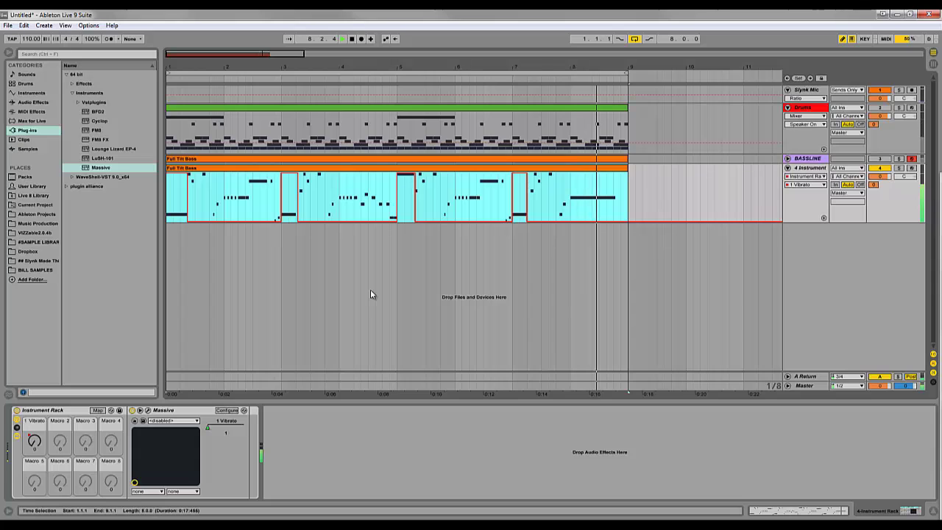
{"action": "key", "text": "space"}
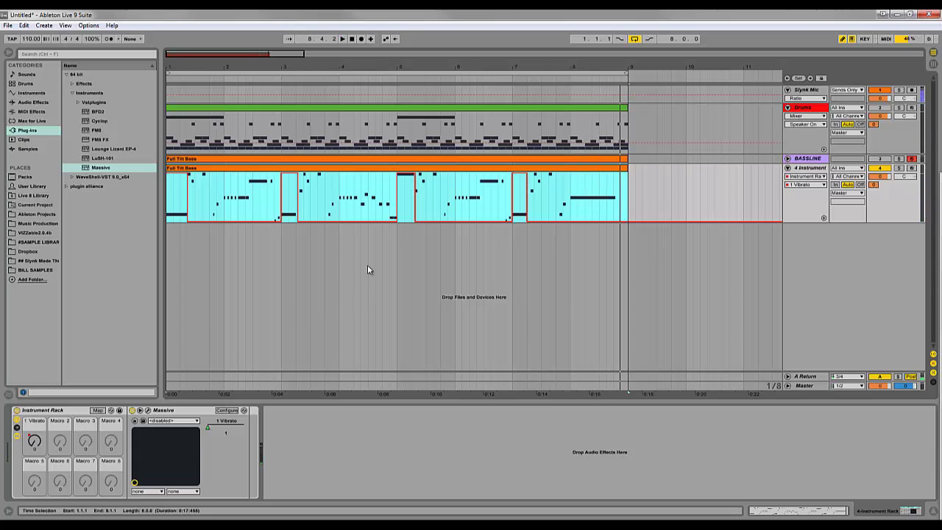
Open Massive's editor and load the Hardclipper into Insert 1.
{"action": "left_click", "coordinate": [148, 410]}
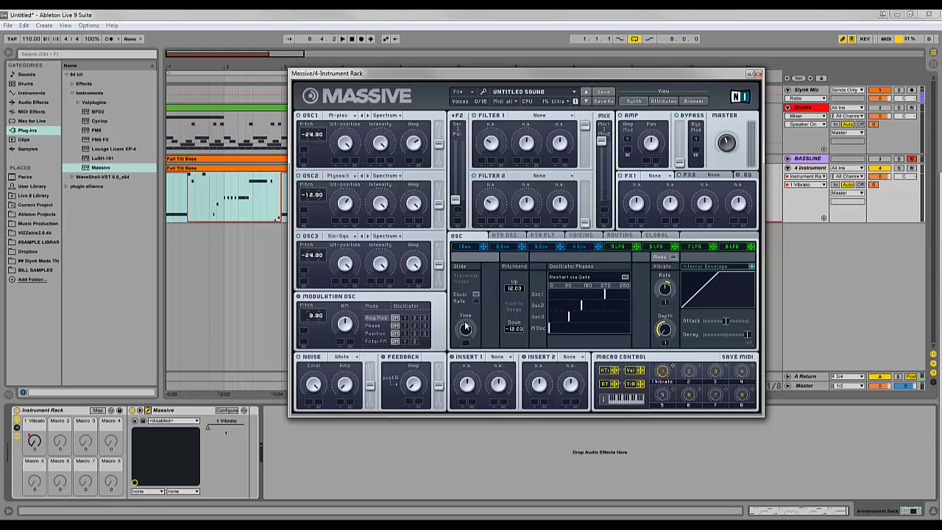
{"action": "left_click", "coordinate": [499, 358]}
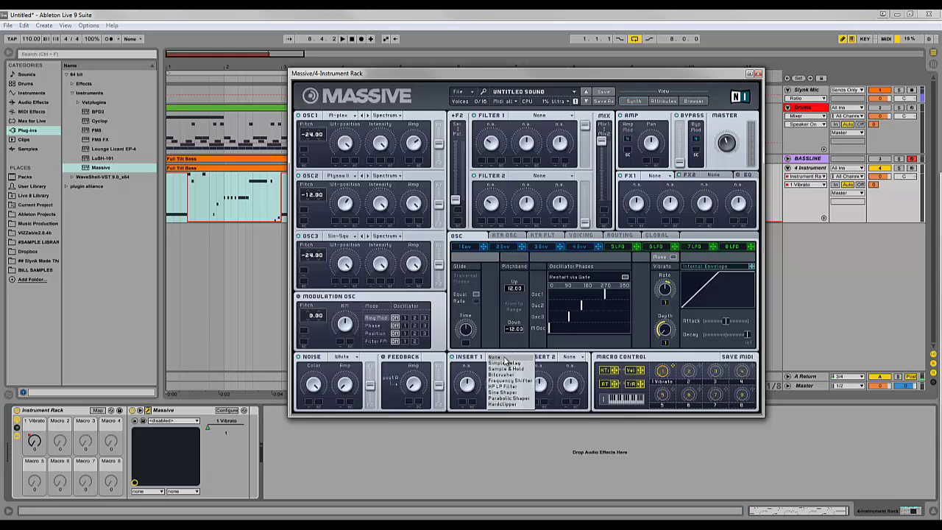
{"action": "left_click", "coordinate": [511, 404]}
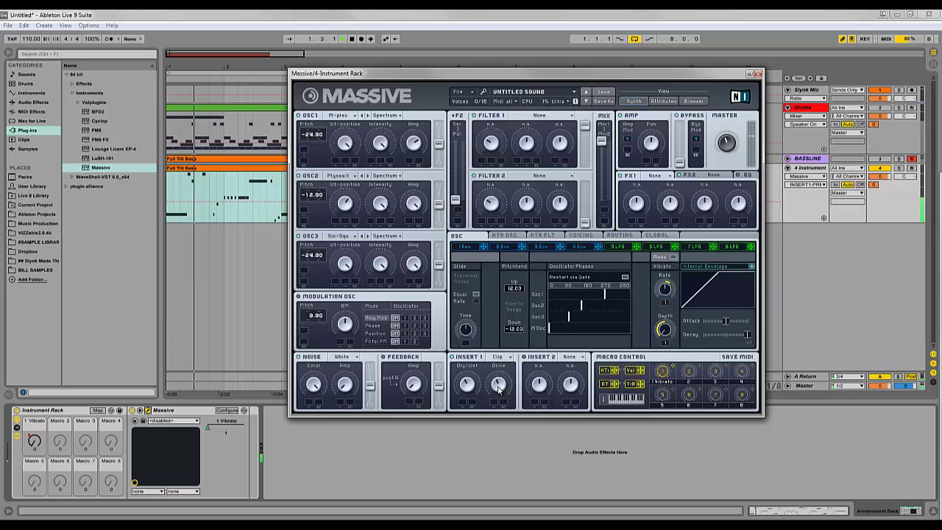
Load Brauner Tube into Massive's FX1 and Dimension Expander into FX2.
{"action": "left_click", "coordinate": [656, 176]}
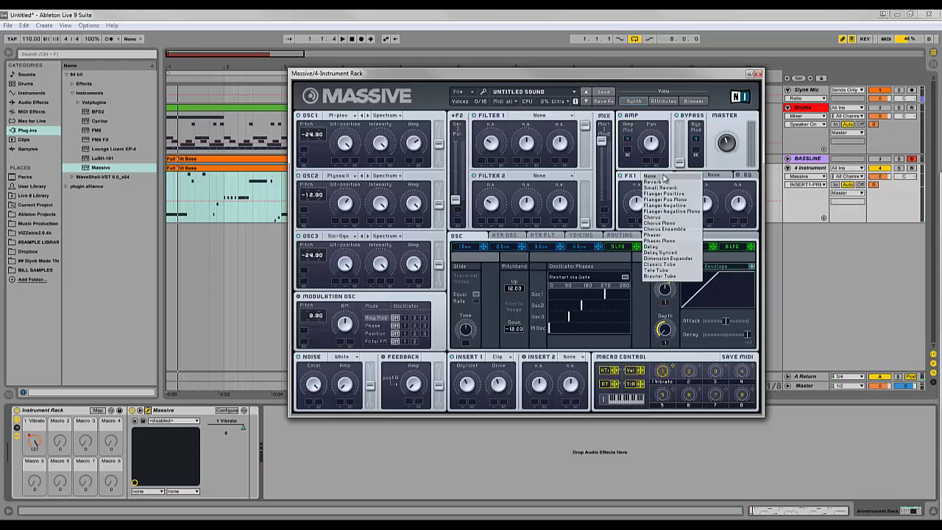
{"action": "left_click", "coordinate": [669, 277]}
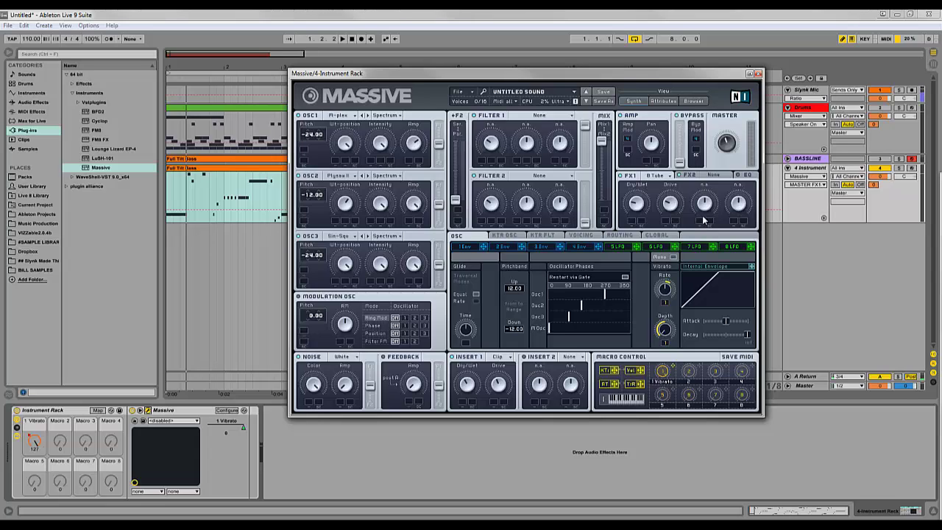
{"action": "left_click", "coordinate": [726, 179]}
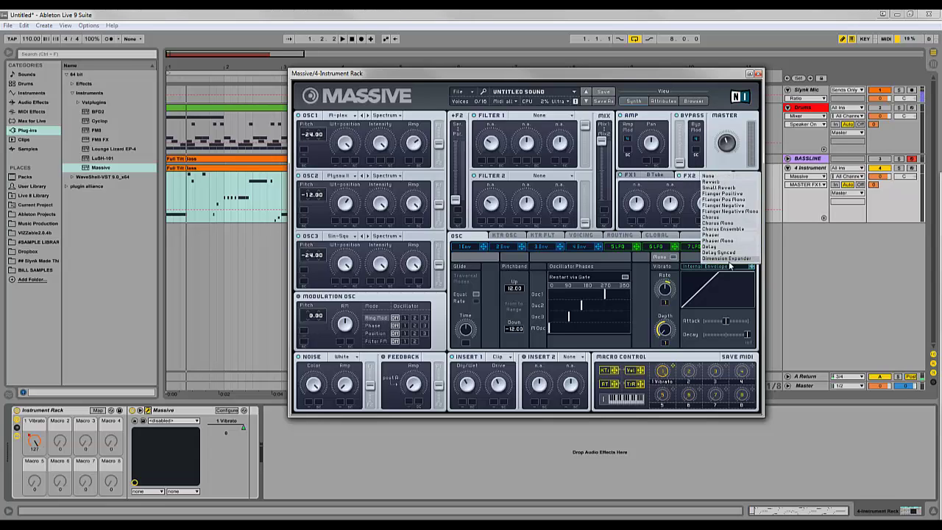
{"action": "left_click", "coordinate": [721, 258]}
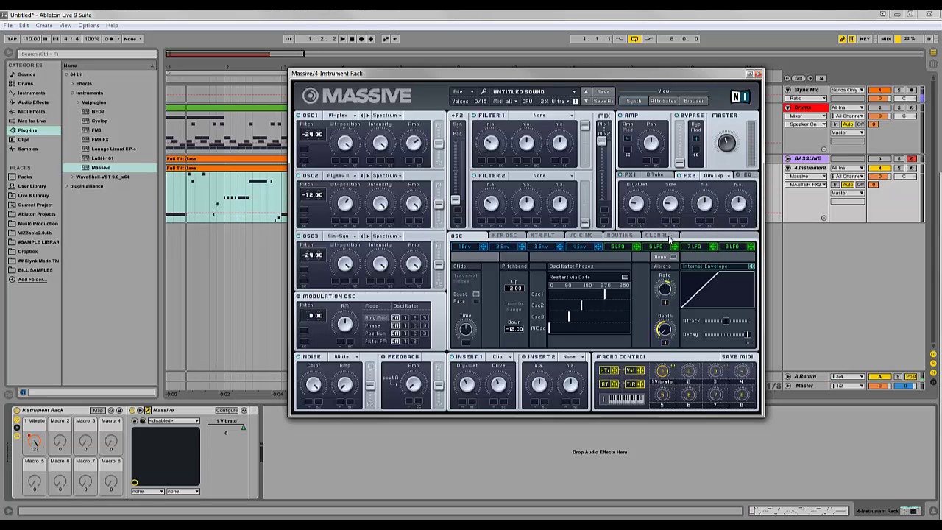
Adjust the Insert 1 drive during playback and boost the high shelf in Massive's EQ.
{"action": "key", "text": "space"}
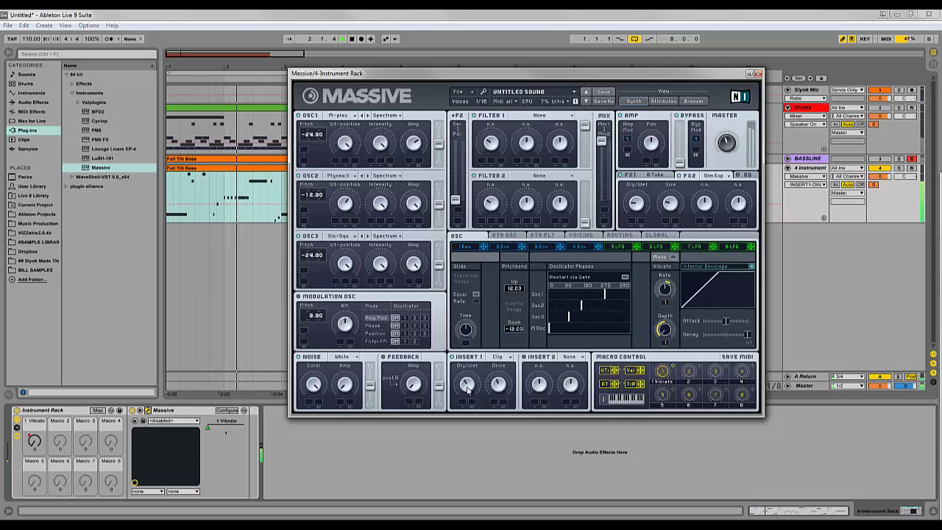
{"action": "left_click", "coordinate": [498, 390]}
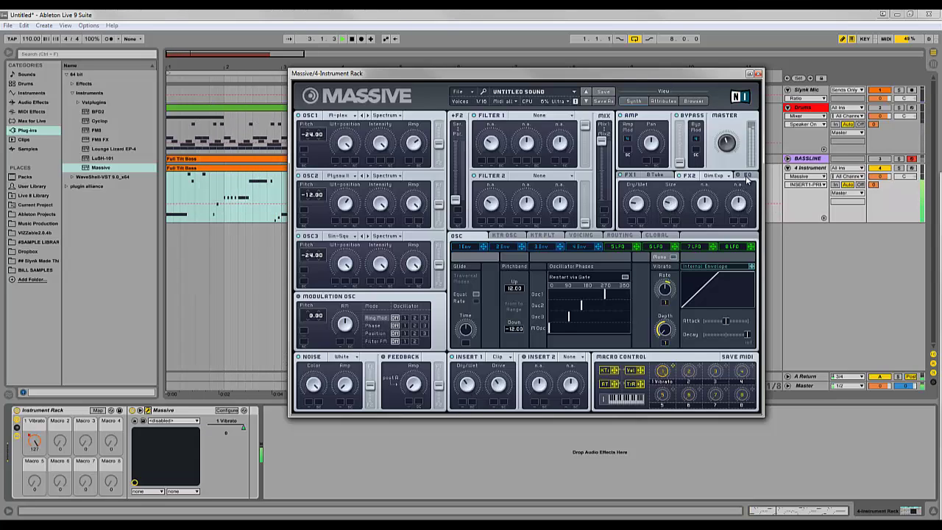
{"action": "left_click", "coordinate": [748, 175]}
{"action": "left_click", "coordinate": [739, 204]}
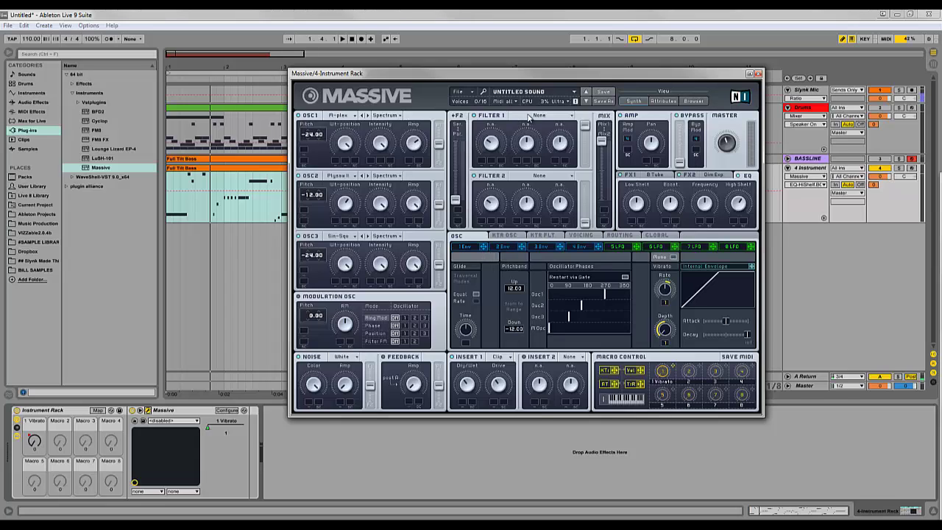
{"action": "left_click", "coordinate": [533, 116]}
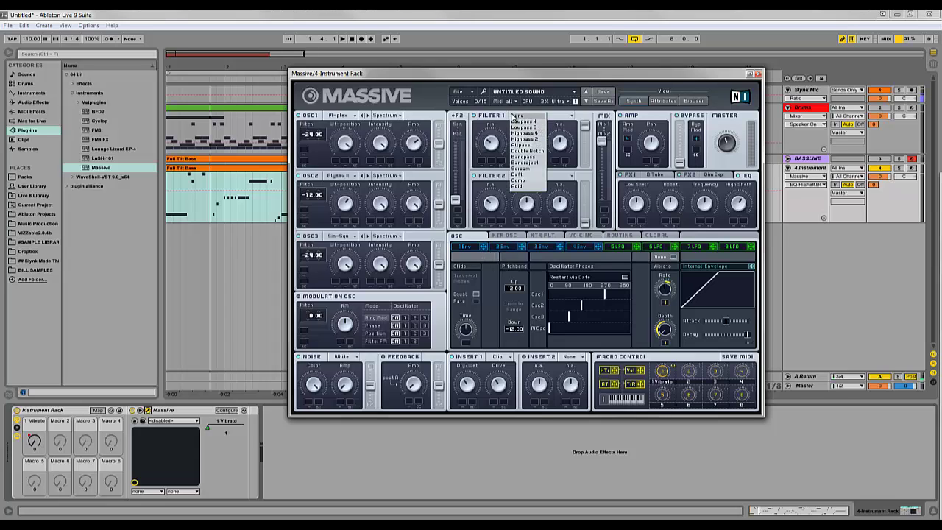
{"action": "left_click", "coordinate": [517, 117]}
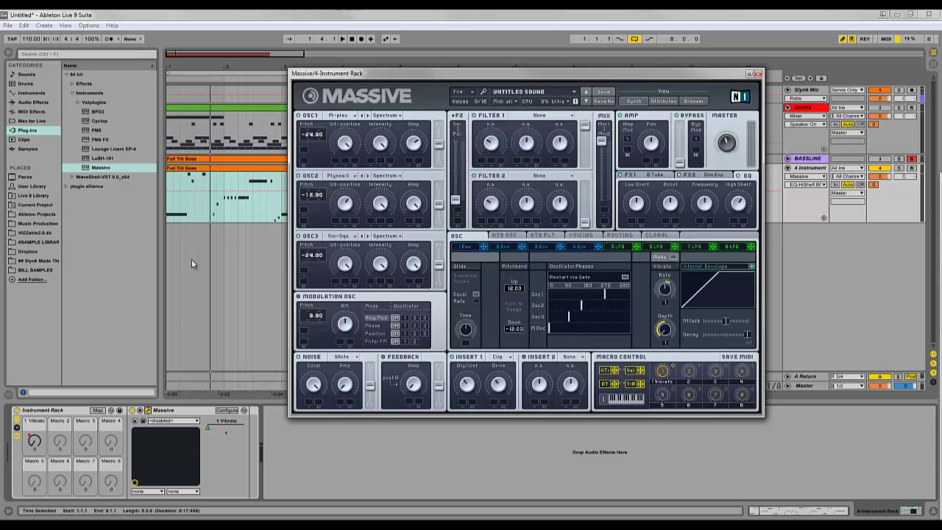
Insert the Velocity MIDI effect before the Instrument Rack and set its Random amount to 64.
{"action": "left_click", "coordinate": [33, 111]}
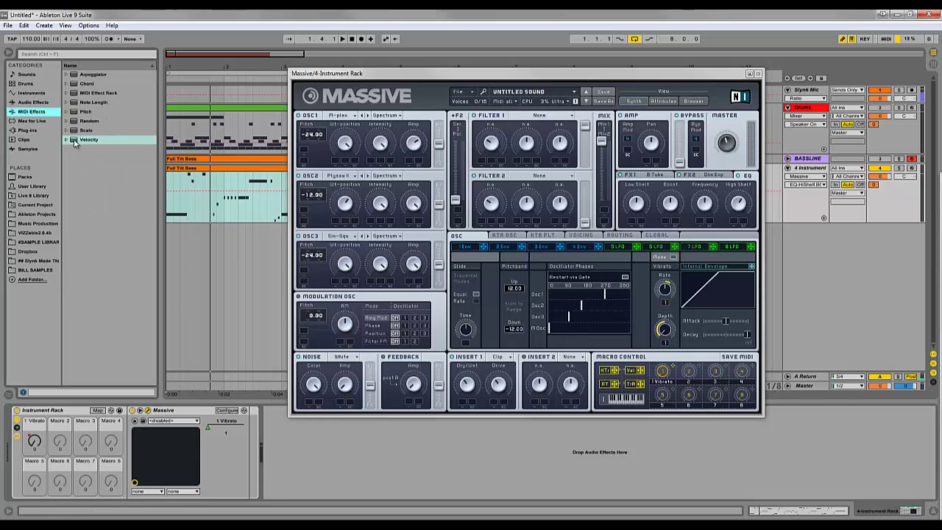
{"action": "left_click_drag", "start_coordinate": [76, 141], "coordinate": [17, 438]}
{"action": "mouse_move", "coordinate": [60, 491]}
{"action": "left_mouse_down"}
{"action": "mouse_move", "coordinate": [61, 482]}
{"action": "mouse_move", "coordinate": [62, 494]}
{"action": "left_mouse_up"}
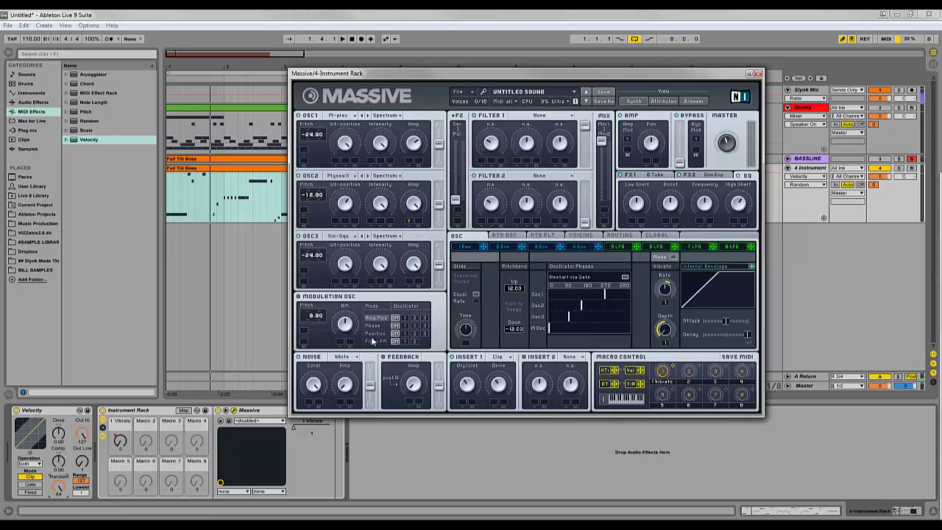
Lower OSC2's Amp and give it a wide upward velocity modulation range.
{"action": "left_click", "coordinate": [411, 206]}
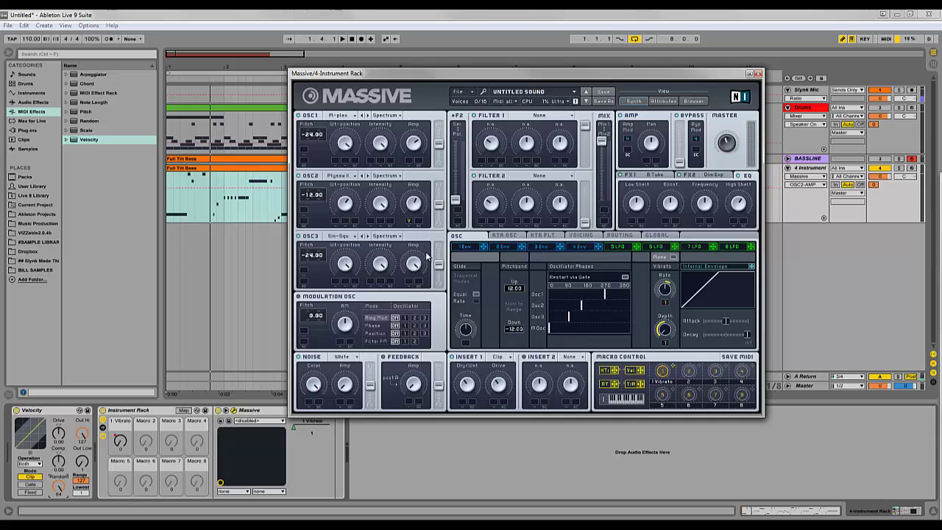
{"action": "left_click_drag", "start_coordinate": [414, 206], "coordinate": [414, 204]}
{"action": "left_click_drag", "start_coordinate": [411, 223], "coordinate": [413, 186]}
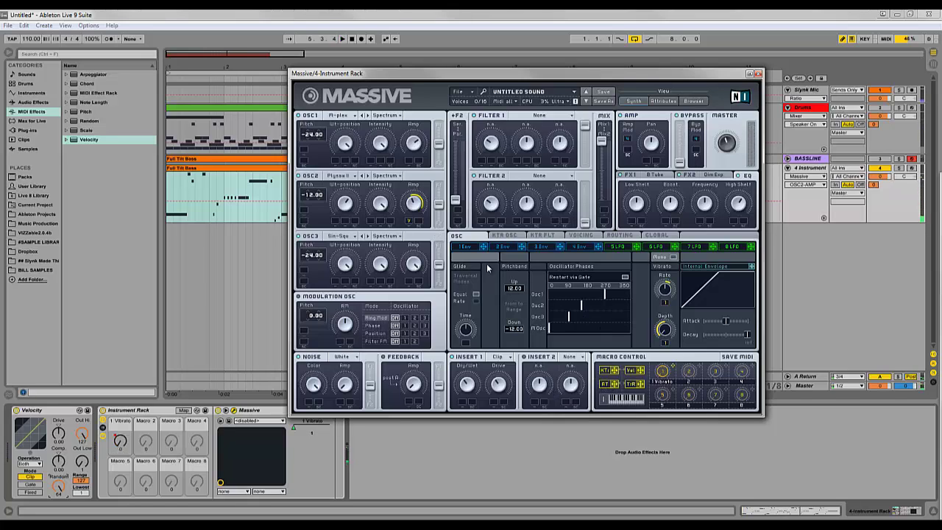
Set Filter 1 to Daft, turn down its resonance, adjust its cutoff, and audition the sound.
{"action": "left_click", "coordinate": [560, 118]}
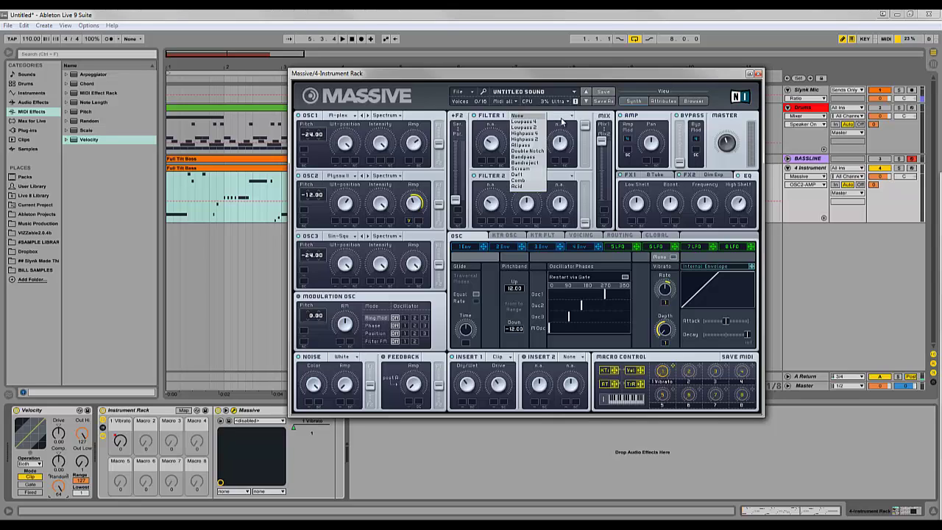
{"action": "left_click", "coordinate": [536, 173]}
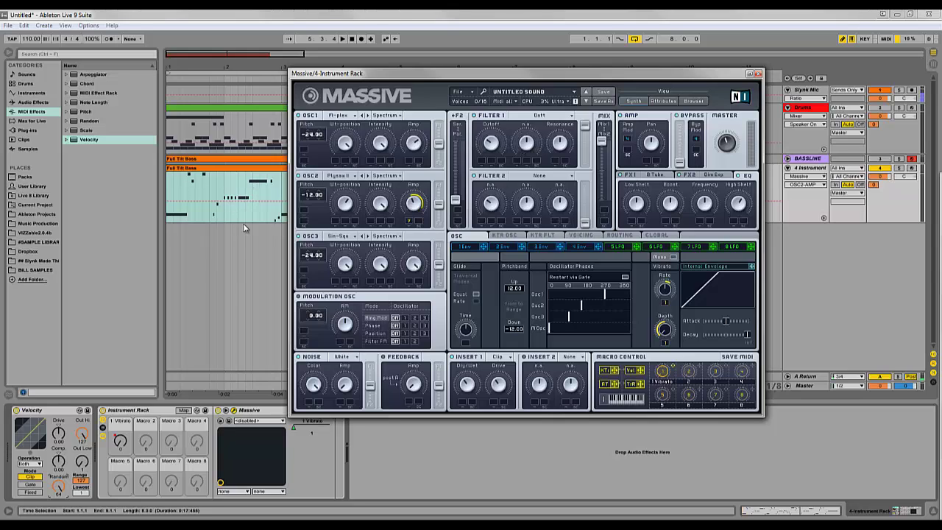
{"action": "left_click", "coordinate": [534, 118]}
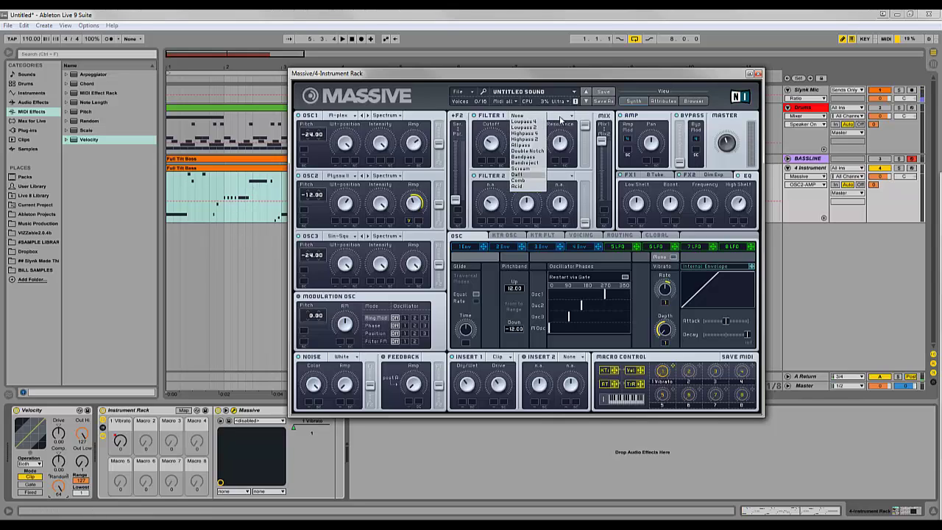
{"action": "left_click", "coordinate": [529, 175]}
{"action": "left_click", "coordinate": [492, 145]}
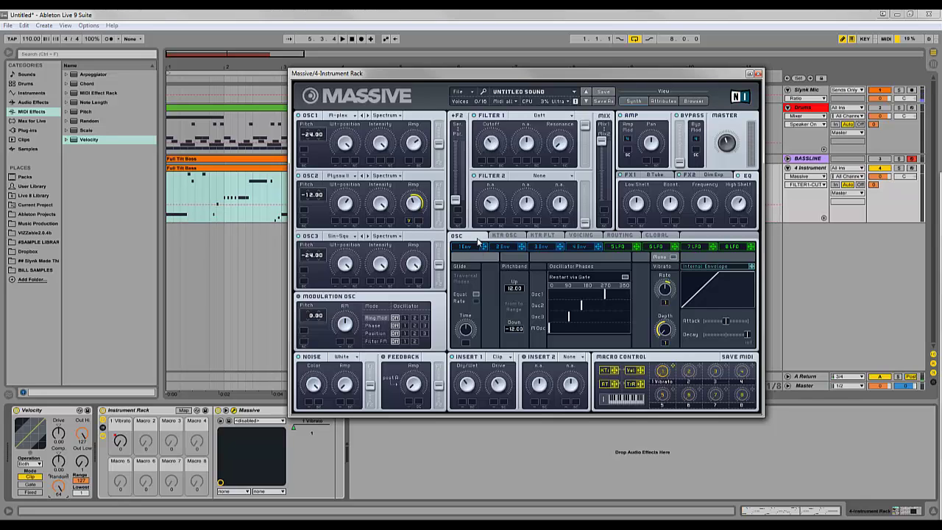
{"action": "key", "text": "space"}
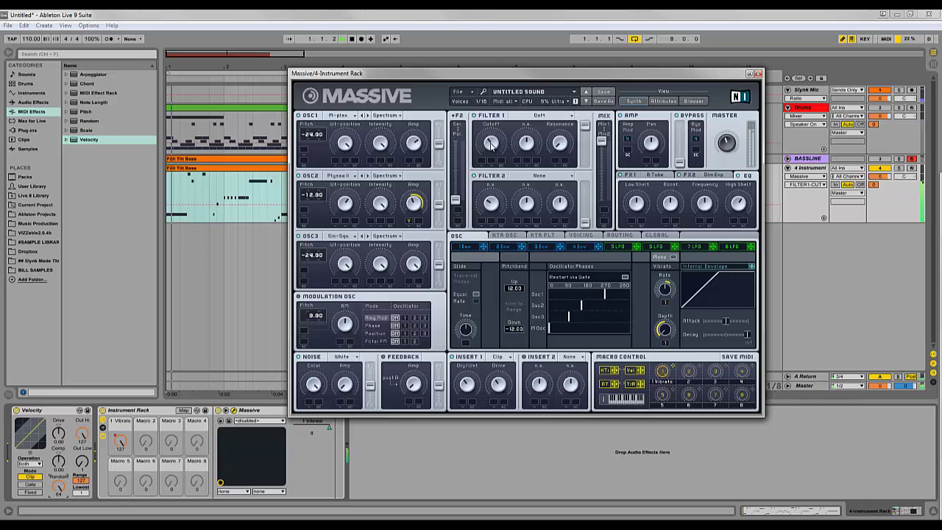
Modulate Filter 1's cutoff with 1 Env, lengthening the envelope's attack and adding velocity modulation to its decay level.
{"action": "left_click", "coordinate": [471, 248]}
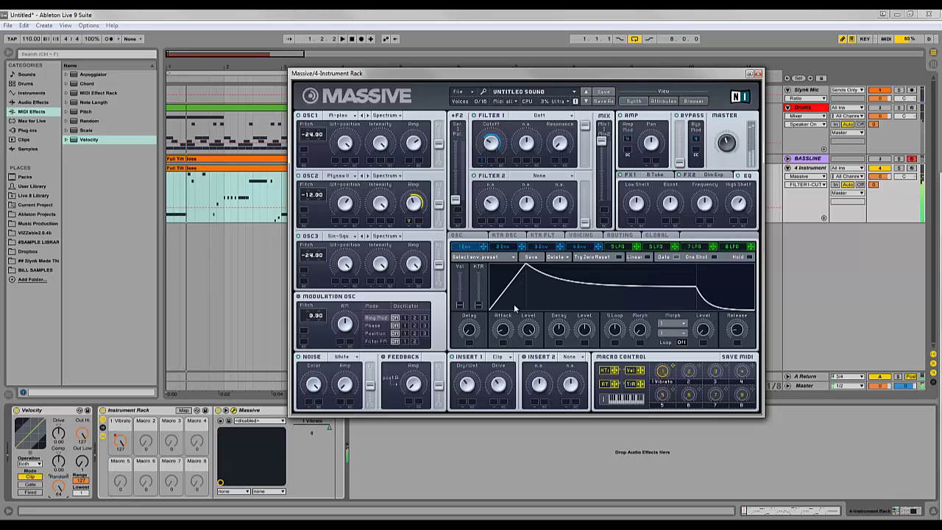
{"action": "left_click_drag", "start_coordinate": [503, 330], "coordinate": [559, 339]}
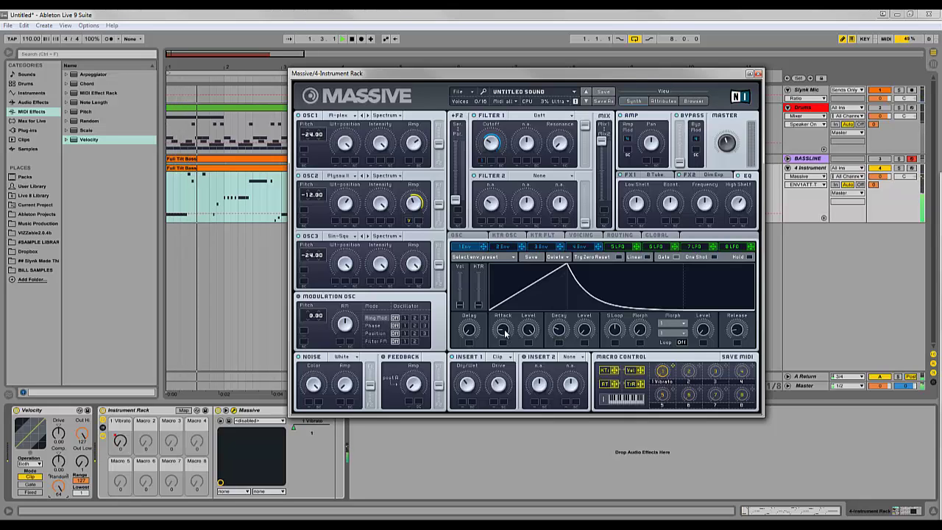
{"action": "left_click_drag", "start_coordinate": [503, 329], "coordinate": [505, 329]}
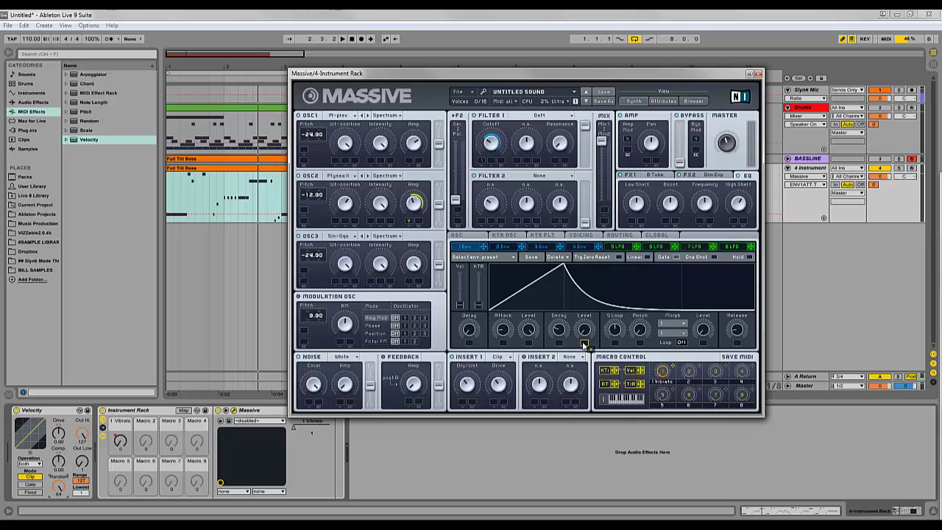
{"action": "left_click_drag", "start_coordinate": [586, 336], "coordinate": [585, 336]}
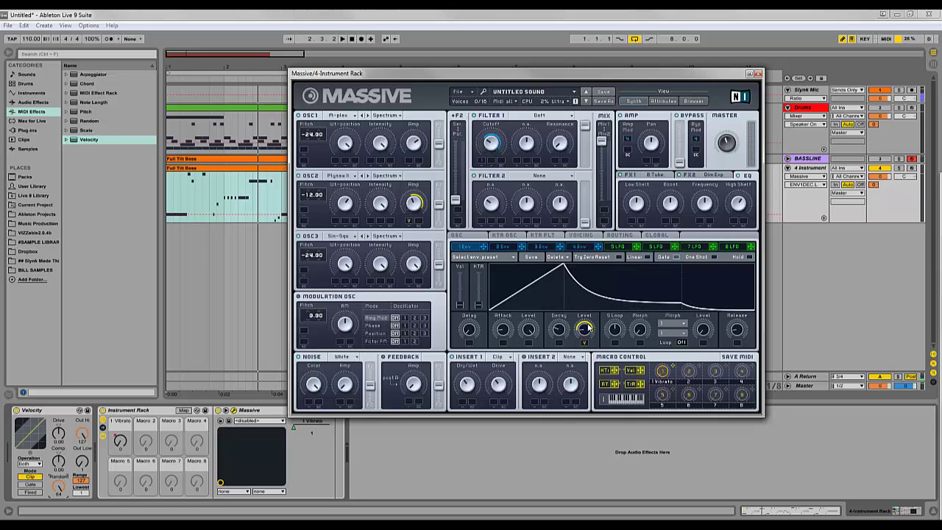
{"action": "left_click_drag", "start_coordinate": [587, 328], "coordinate": [588, 331]}
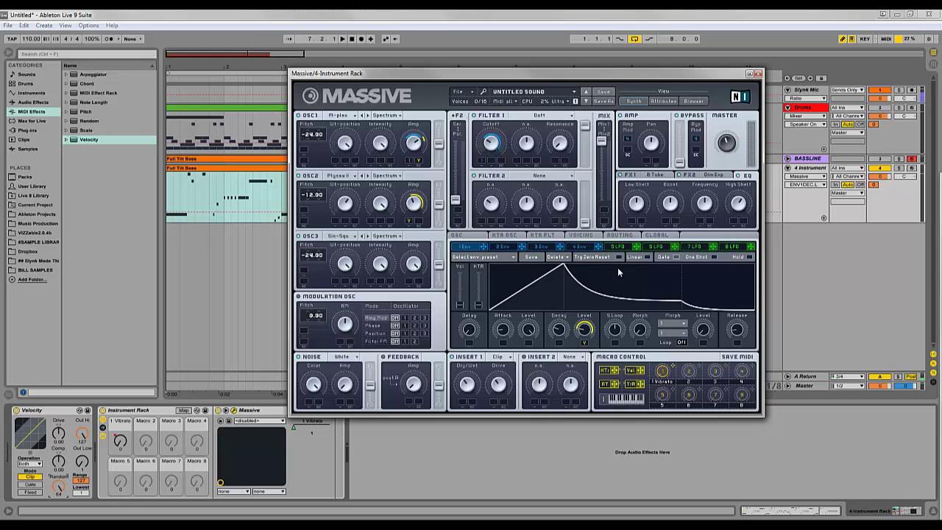
Close Massive's editor and load the iZotope Alloy 2 effect after the Instrument Rack.
{"action": "left_click", "coordinate": [757, 73]}
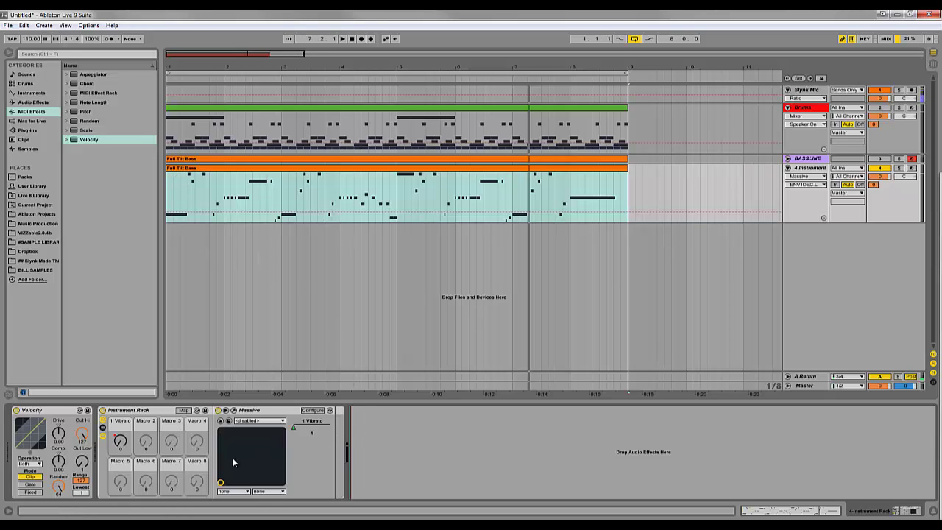
{"action": "left_click", "coordinate": [27, 130]}
{"action": "left_click", "coordinate": [73, 84]}
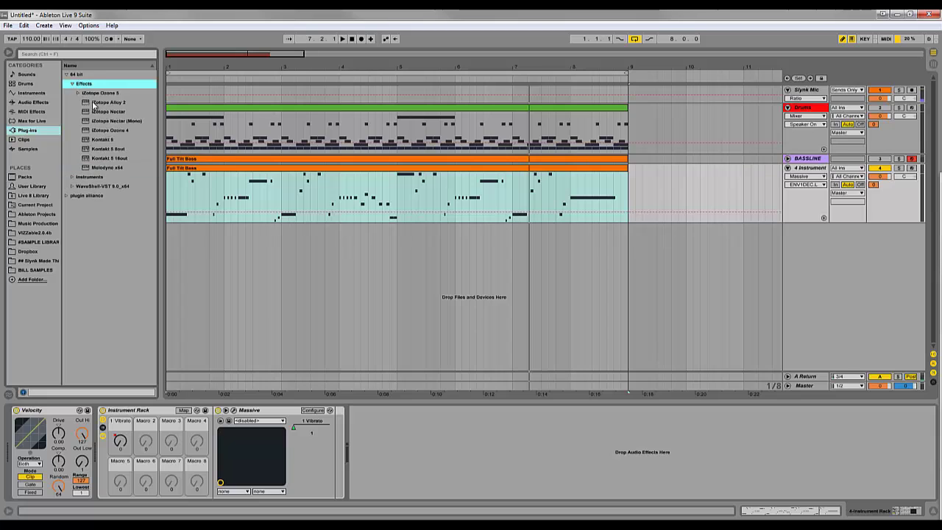
{"action": "left_click", "coordinate": [97, 102]}
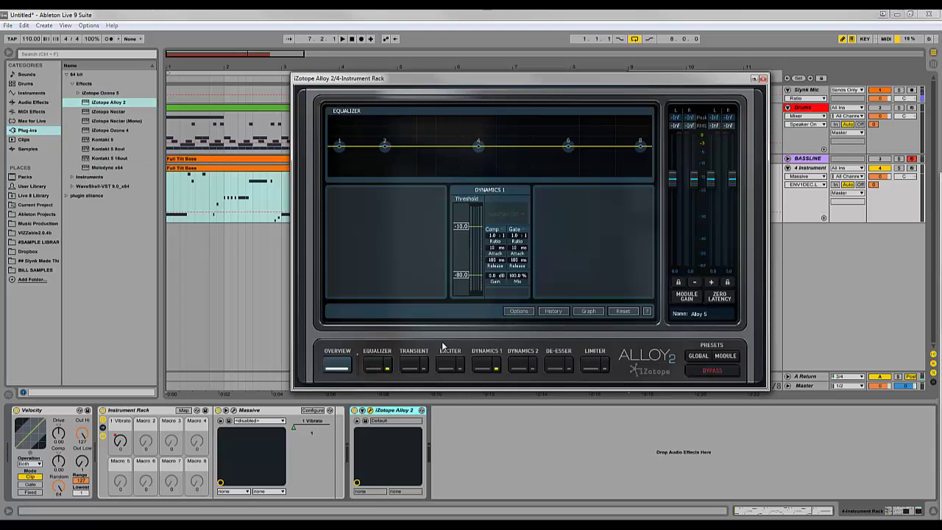
Enable Alloy 2's Transient module and adjust its attack while auditioning the bassline, settling on 3.0.
{"action": "left_click", "coordinate": [413, 368]}
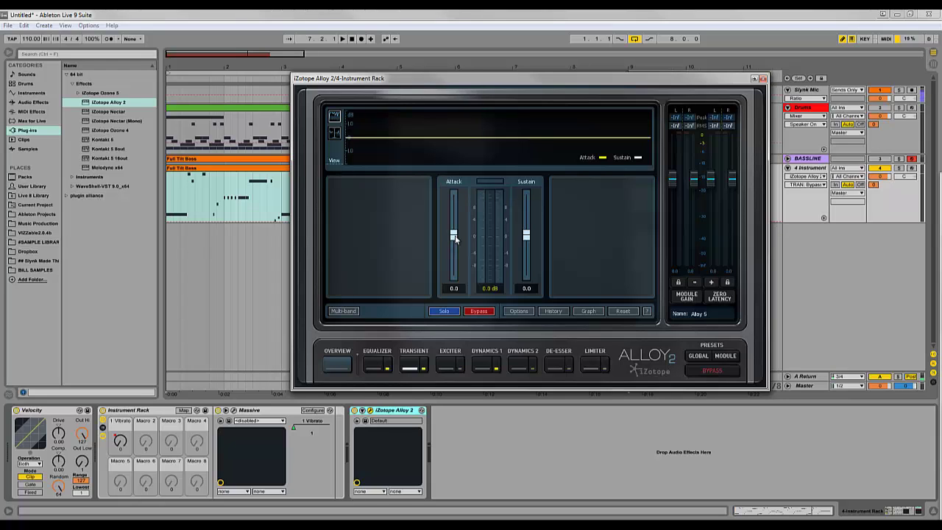
{"action": "left_click_drag", "start_coordinate": [454, 237], "coordinate": [454, 205]}
{"action": "key", "text": "space"}
{"action": "key", "text": "space"}
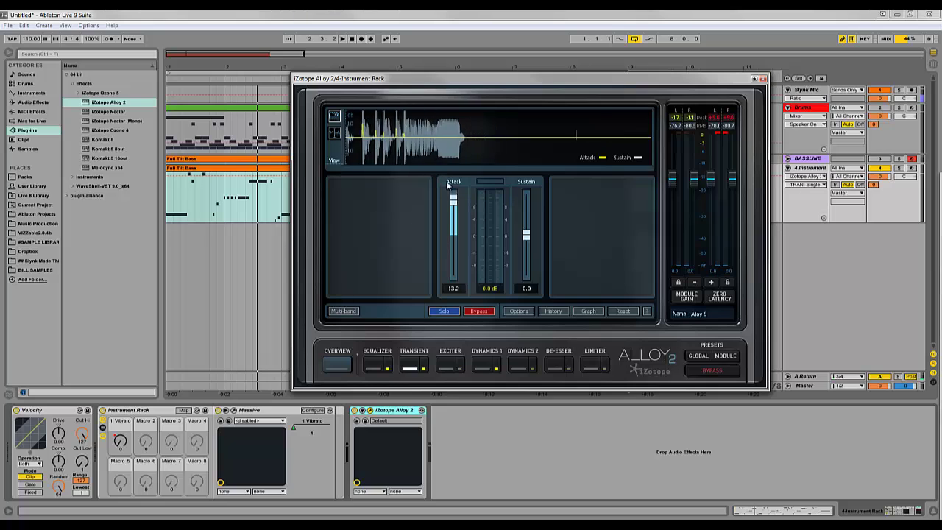
{"action": "left_click_drag", "start_coordinate": [455, 198], "coordinate": [456, 228]}
{"action": "key", "text": "space"}
{"action": "key", "text": "space"}
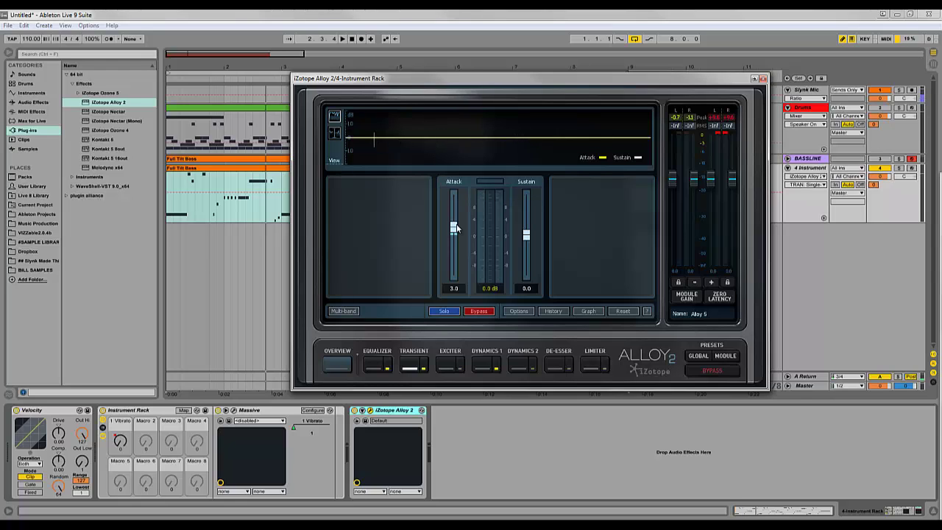
Enable the Exciter in multi-band mode and set the middle band to fully Warm, drive 11.2 and 100% width.
{"action": "left_click", "coordinate": [446, 369]}
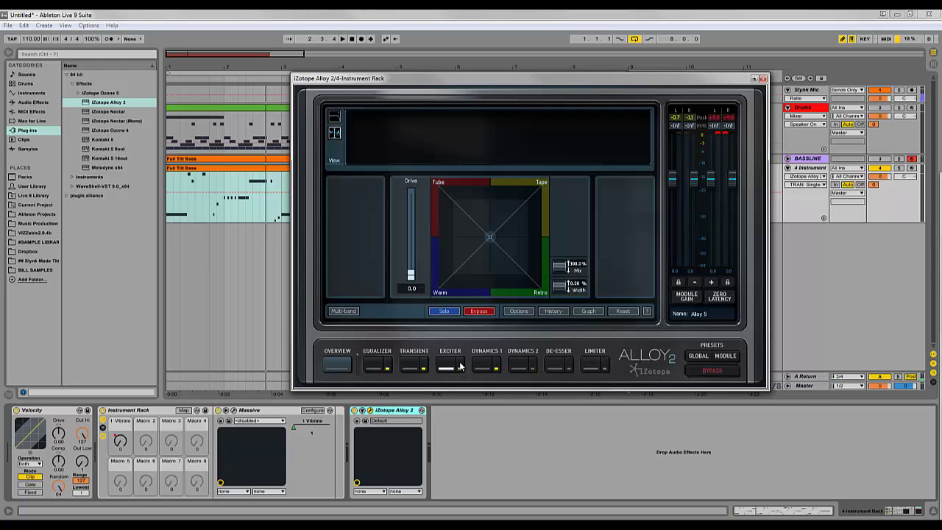
{"action": "left_click", "coordinate": [345, 311]}
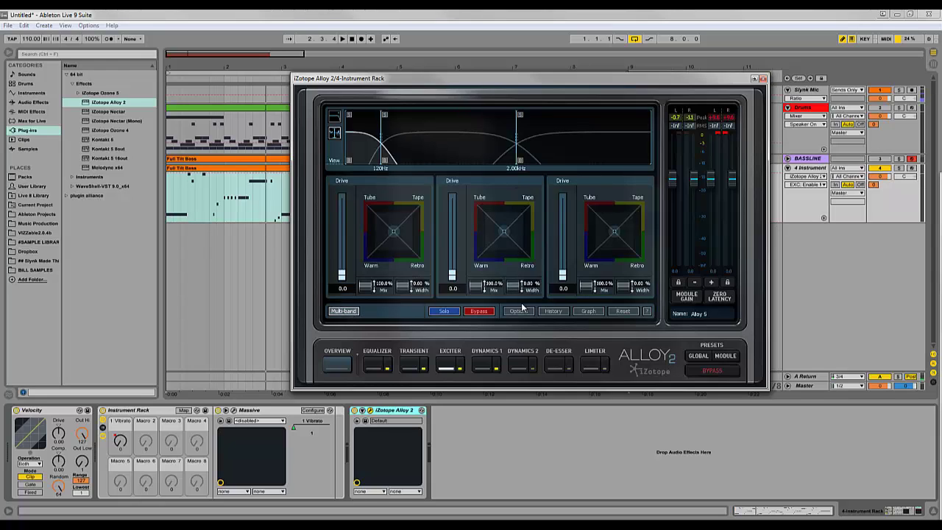
{"action": "left_click_drag", "start_coordinate": [524, 286], "coordinate": [512, 232]}
{"action": "left_click_drag", "start_coordinate": [451, 273], "coordinate": [480, 244]}
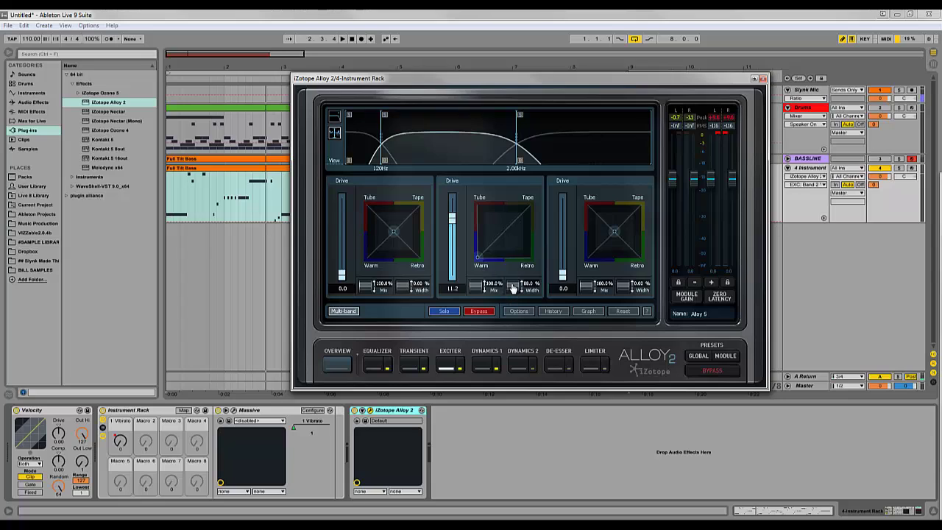
{"action": "left_click_drag", "start_coordinate": [512, 286], "coordinate": [513, 279]}
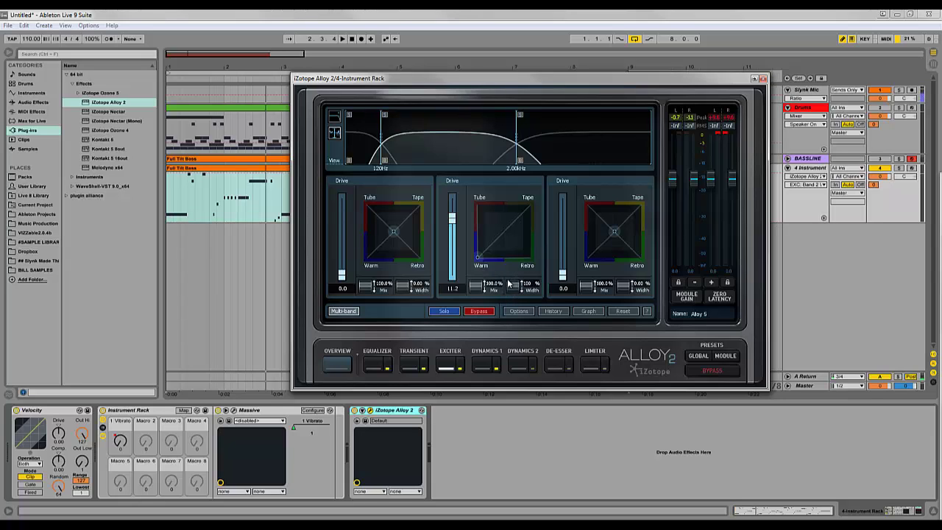
Set the Exciter's high band to fully Warm with 10.6 drive and 100% width, and lower the middle band's drive to 10.5.
{"action": "left_click_drag", "start_coordinate": [624, 287], "coordinate": [625, 257]}
{"action": "left_click_drag", "start_coordinate": [563, 273], "coordinate": [564, 219]}
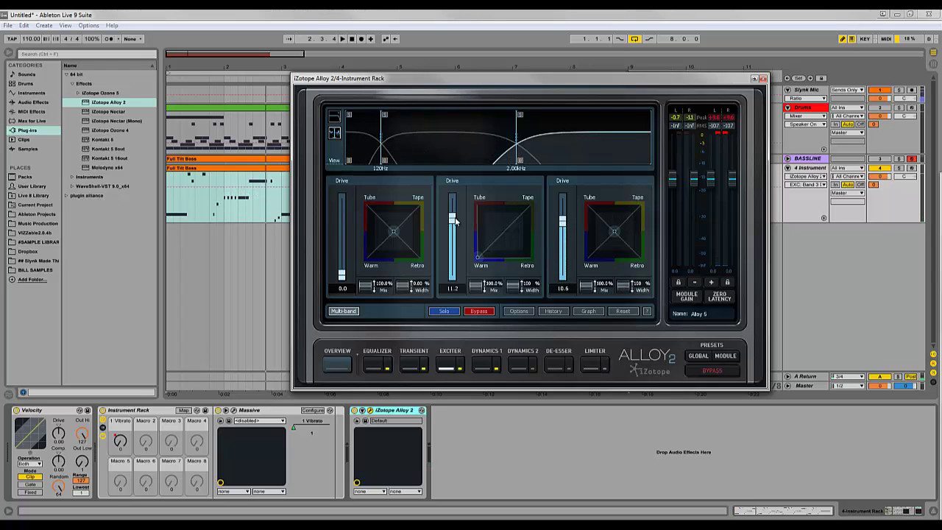
{"action": "left_click_drag", "start_coordinate": [454, 220], "coordinate": [454, 224]}
{"action": "left_click_drag", "start_coordinate": [613, 231], "coordinate": [583, 270]}
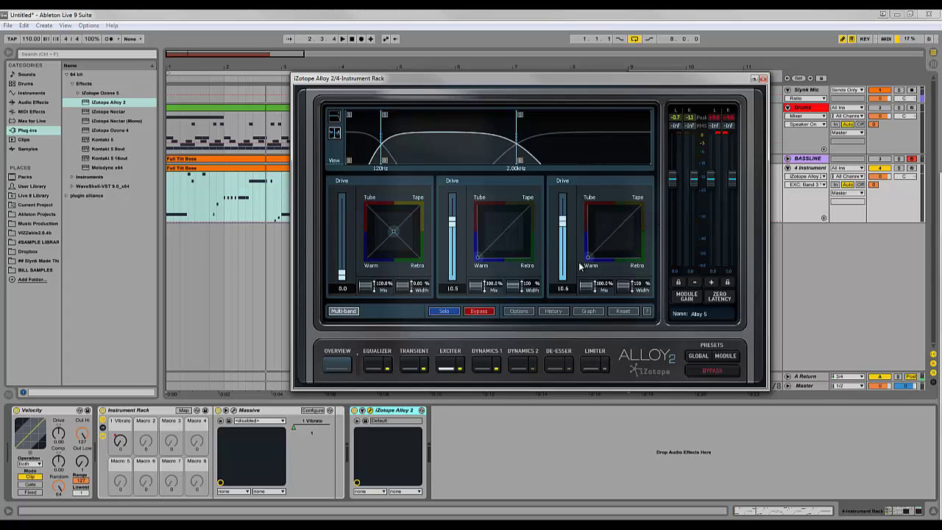
During playback, set the Exciter's high-band drive to 10.2 and middle-band drive to 10.0, and raise the Transient attack to 5.4.
{"action": "key", "text": "space"}
{"action": "left_click_drag", "start_coordinate": [563, 220], "coordinate": [562, 216]}
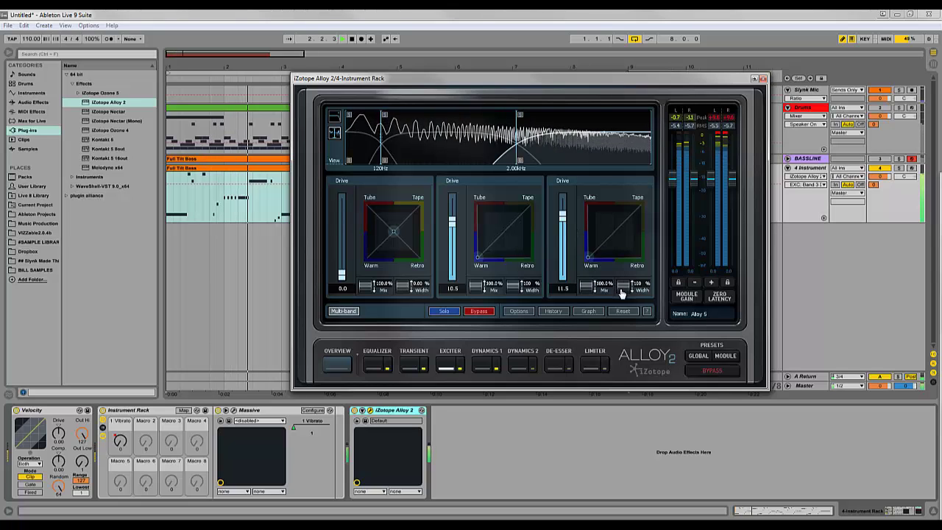
{"action": "left_click_drag", "start_coordinate": [563, 215], "coordinate": [562, 221]}
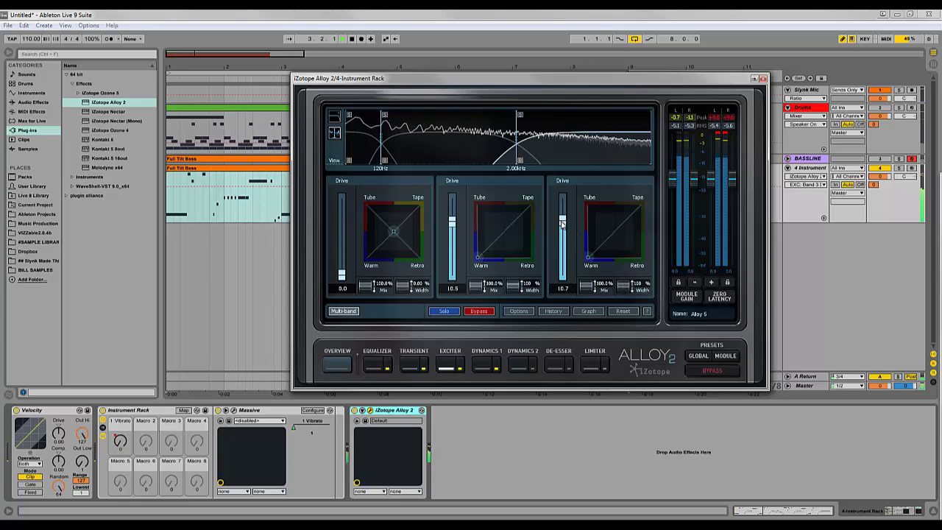
{"action": "left_click_drag", "start_coordinate": [452, 221], "coordinate": [452, 223]}
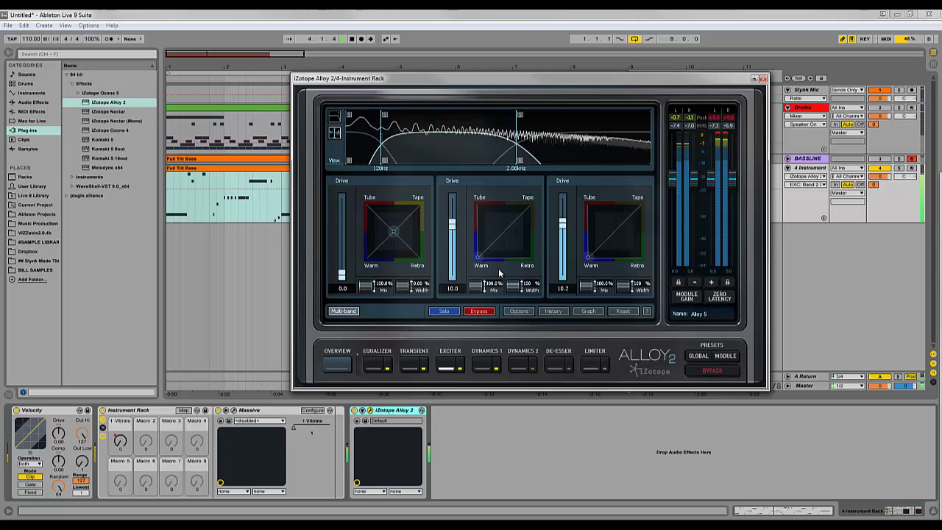
{"action": "left_click", "coordinate": [413, 361]}
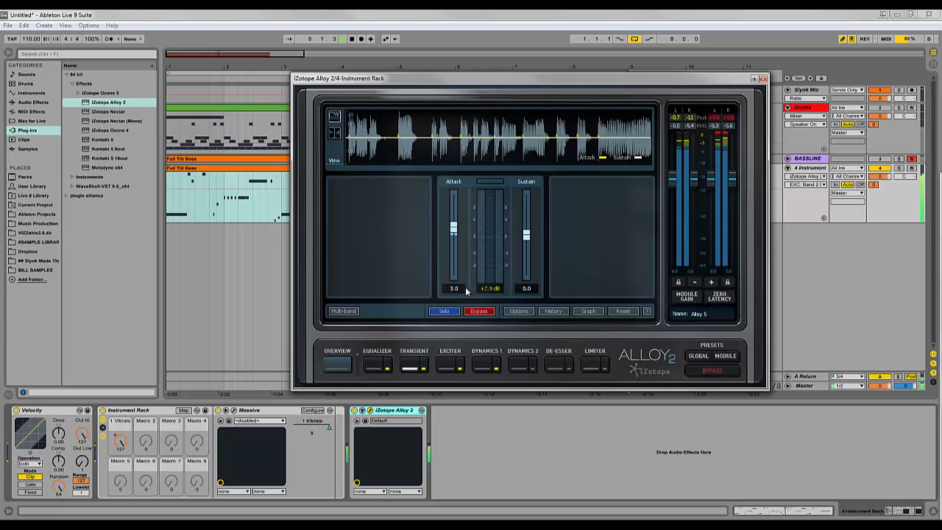
{"action": "left_click_drag", "start_coordinate": [452, 227], "coordinate": [453, 220]}
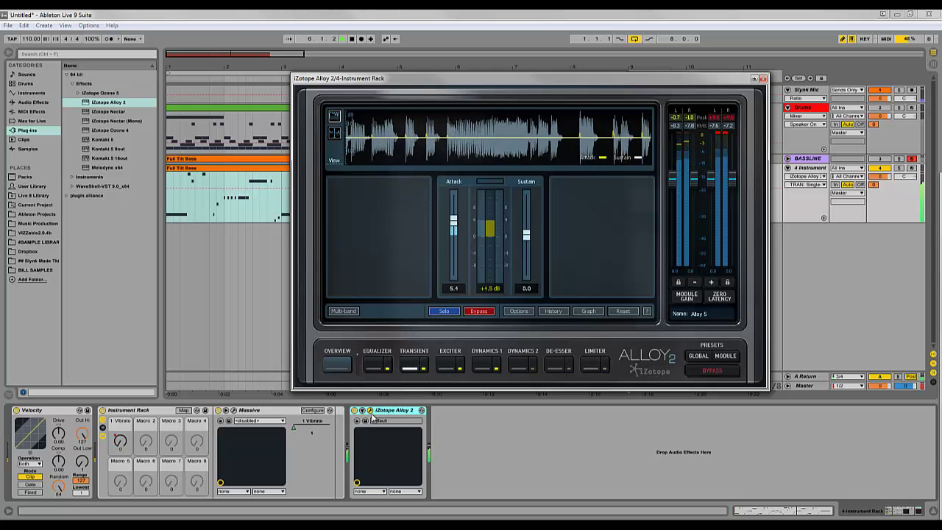
Review Massive's patch while auditioning the sound, and close the plug-in editors.
{"action": "left_click", "coordinate": [234, 410]}
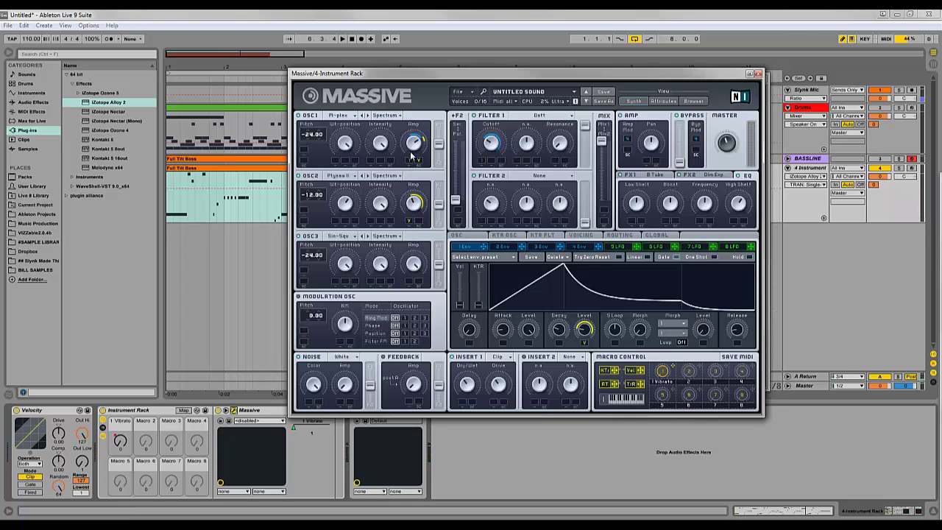
{"action": "key", "text": "space"}
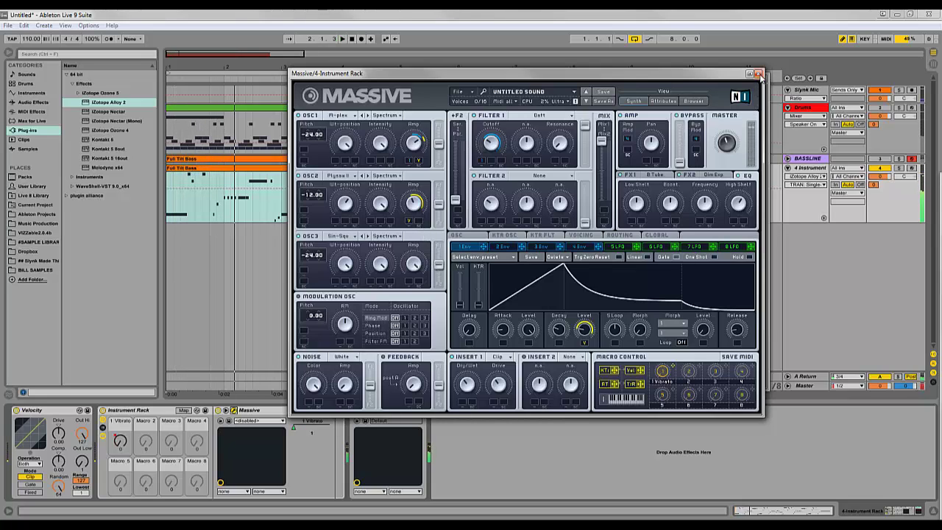
{"action": "left_click", "coordinate": [369, 410]}
{"action": "left_click", "coordinate": [370, 410]}
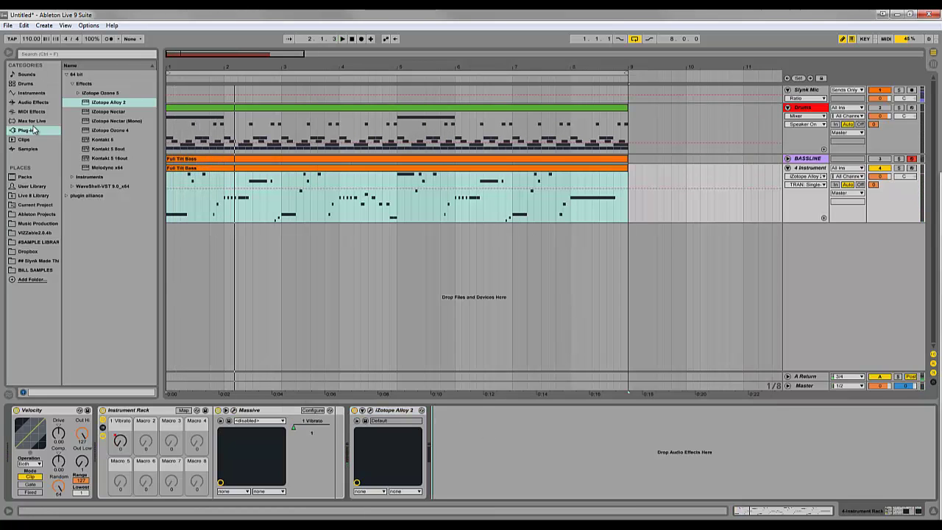
Add Auto Filter after Alloy 2 and group it into an Audio Effect Rack with its macros and chain list shown.
{"action": "left_click", "coordinate": [32, 103]}
{"action": "left_click_drag", "start_coordinate": [87, 93], "coordinate": [507, 460]}
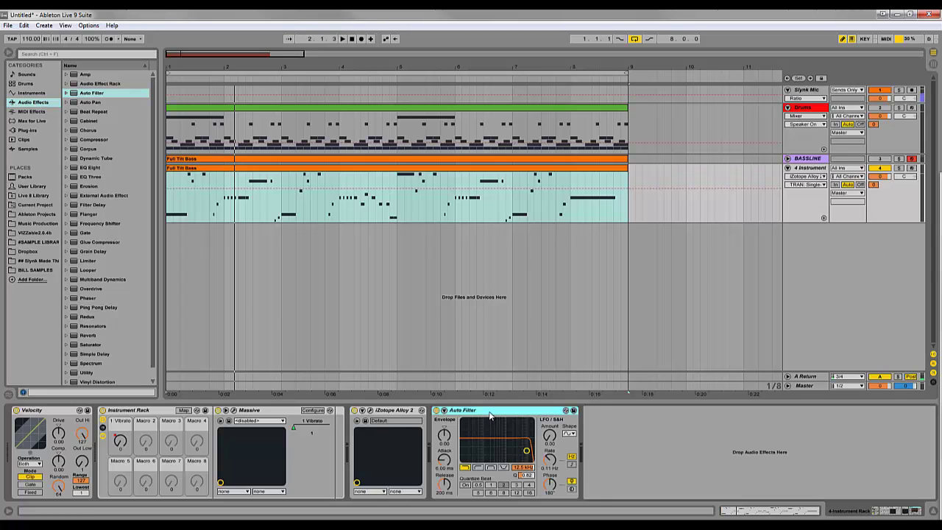
{"action": "key", "text": "ctrl+g"}
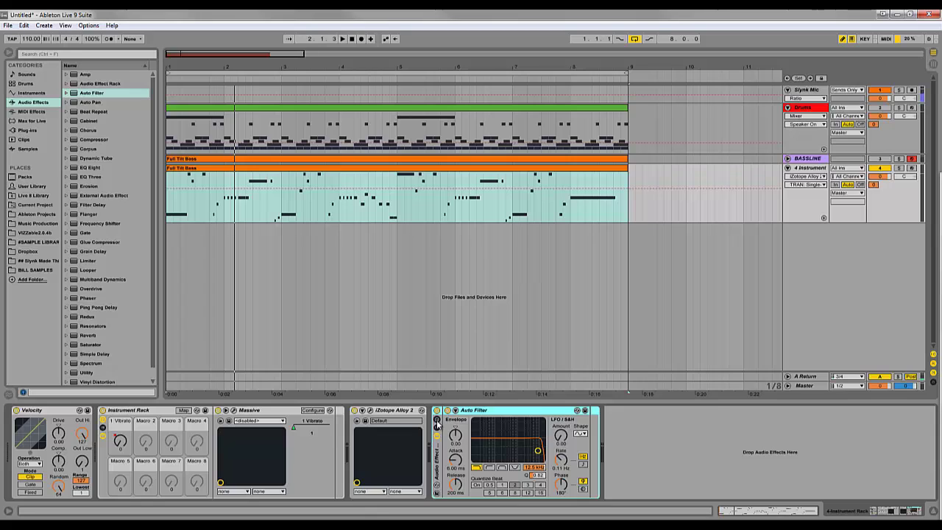
{"action": "left_click", "coordinate": [437, 426]}
{"action": "left_click", "coordinate": [437, 433]}
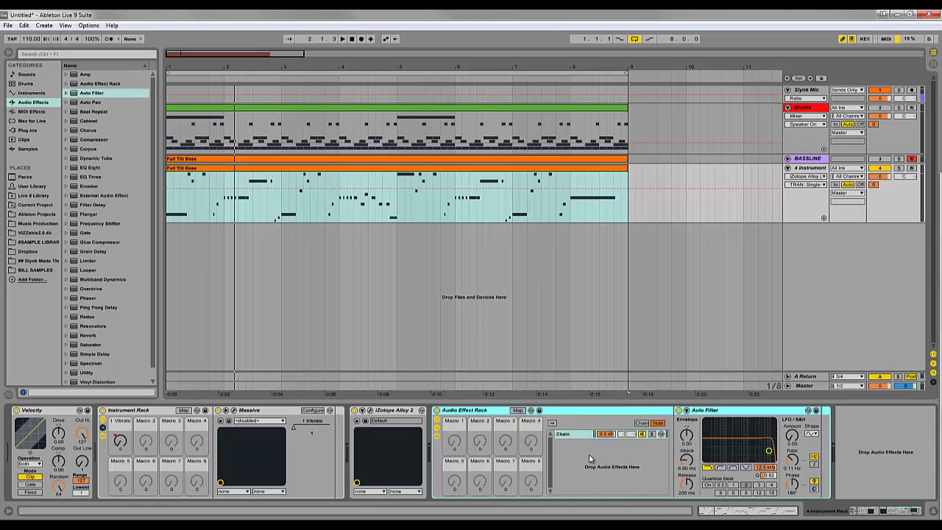
Create a second chain in the Audio Effect Rack and rename the Auto Filter chain "effect".
{"action": "key", "text": "ctrl+t"}
{"action": "left_click", "coordinate": [573, 434]}
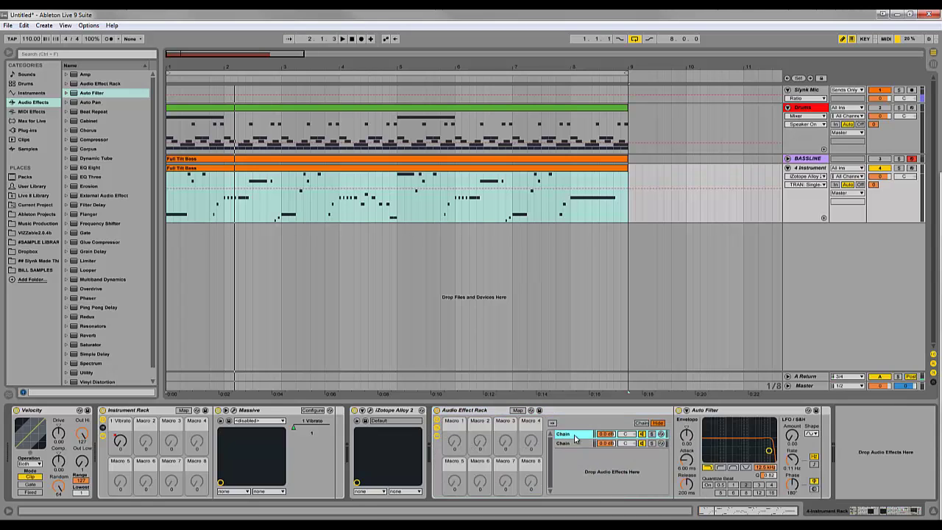
{"action": "right_click", "coordinate": [574, 435]}
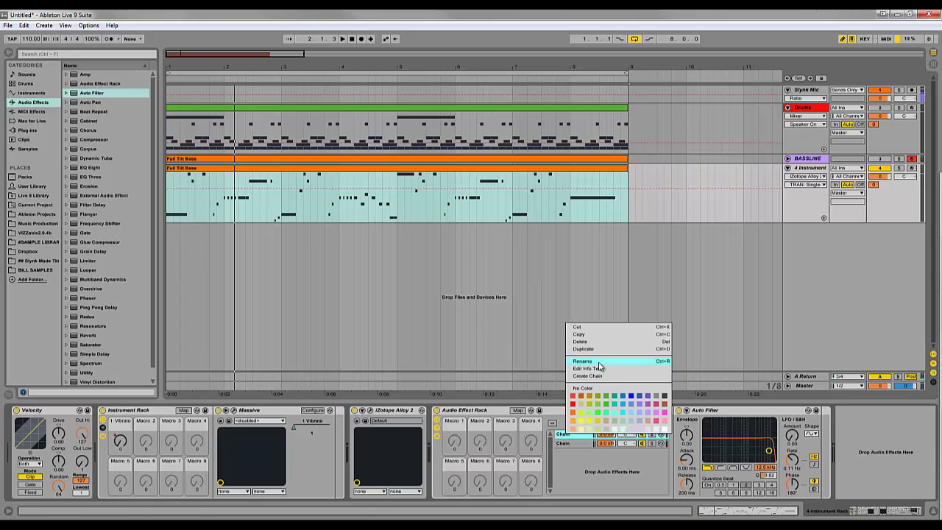
{"action": "left_click", "coordinate": [600, 363]}
{"action": "type", "text": "effect"}
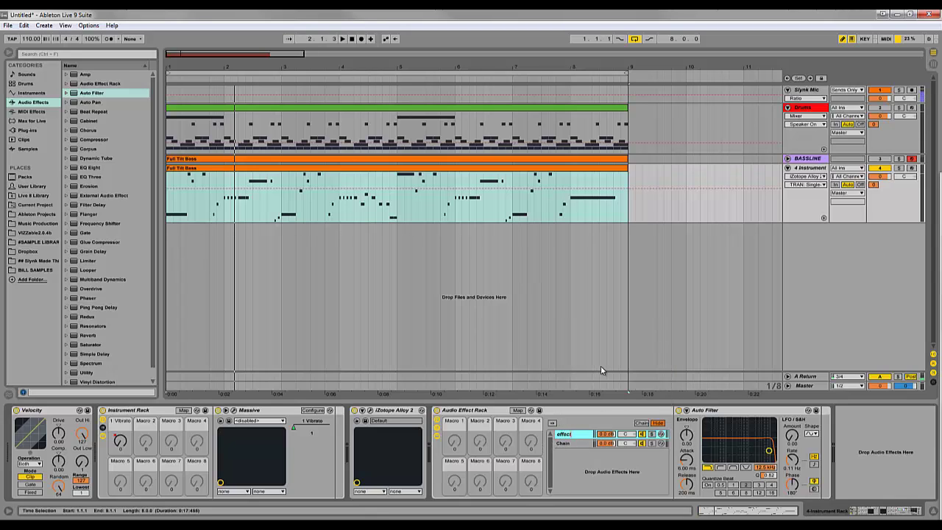
{"action": "key", "text": "Return"}
Rename the rack's empty chain "dry".
{"action": "key", "text": "Tab"}
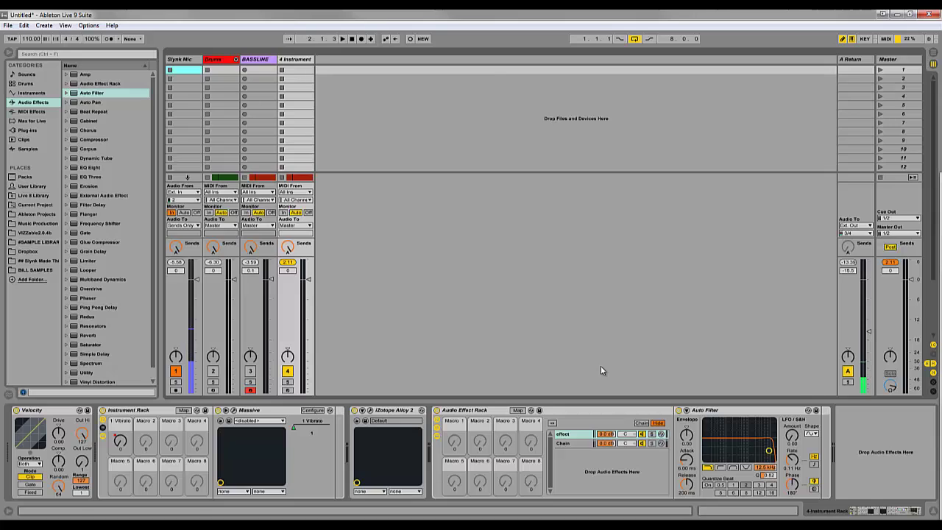
{"action": "key", "text": "Tab"}
{"action": "left_click", "coordinate": [574, 443]}
{"action": "right_click", "coordinate": [573, 443]}
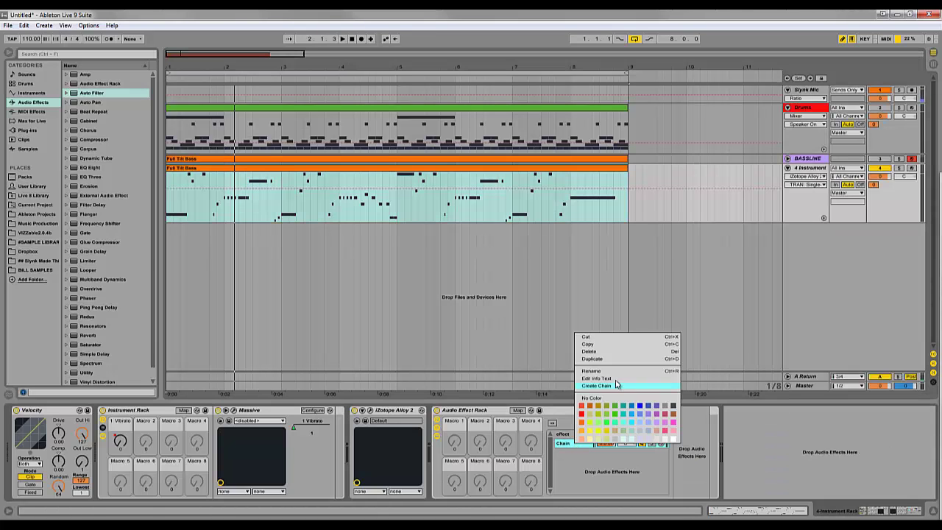
{"action": "left_click", "coordinate": [613, 372]}
{"action": "type", "text": "dry"}
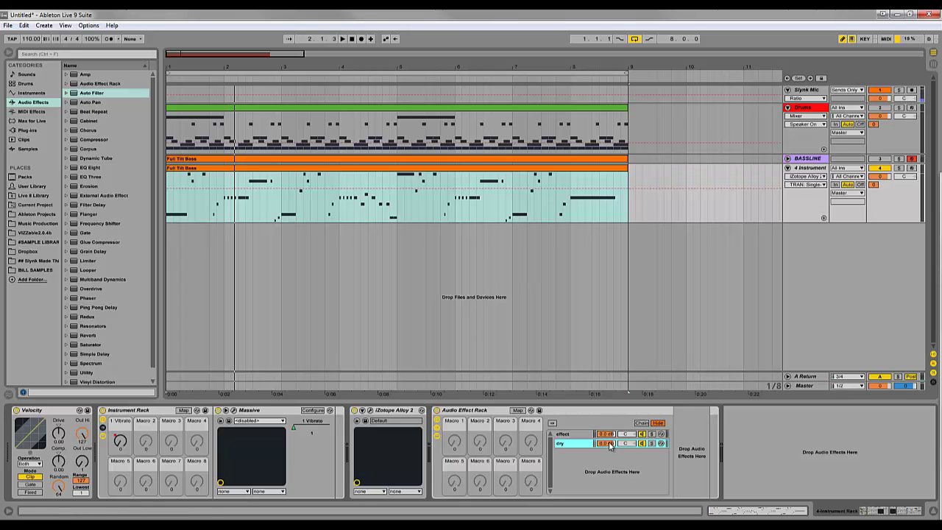
Map the dry chain's volume to Macro 1 and rename that macro "dry".
{"action": "right_click", "coordinate": [608, 442]}
{"action": "left_click", "coordinate": [632, 385]}
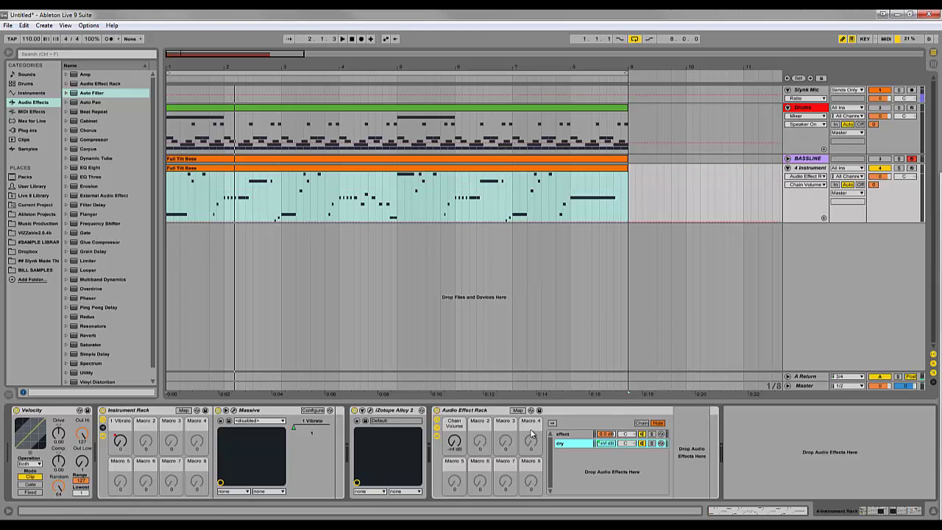
{"action": "right_click", "coordinate": [456, 428]}
{"action": "left_click", "coordinate": [480, 359]}
{"action": "type", "text": "dry"}
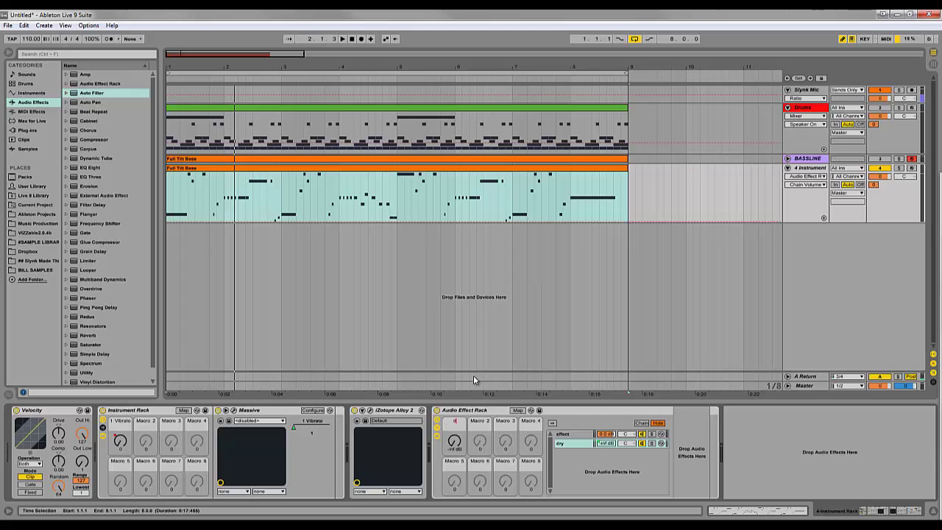
{"action": "key", "text": "Return"}
Map the effect chain's volume to Macro 2 and rename that macro "effect".
{"action": "right_click", "coordinate": [610, 434]}
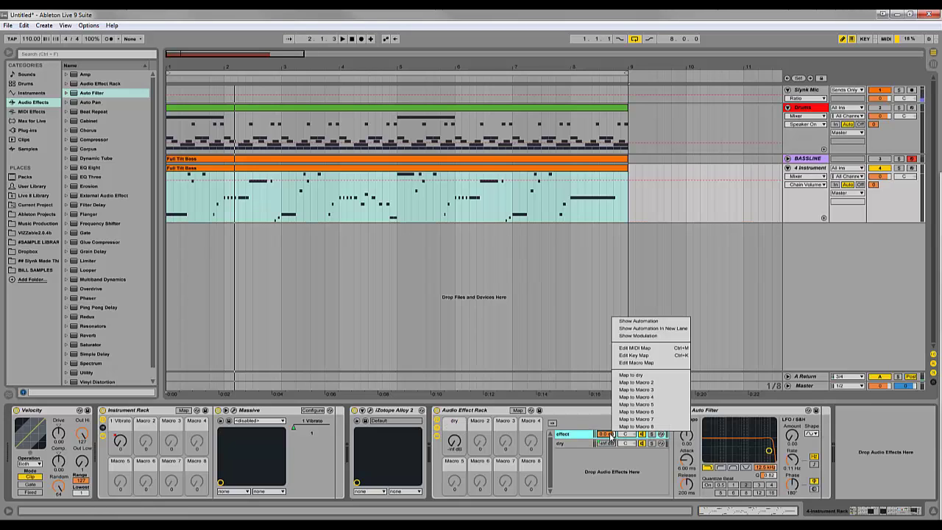
{"action": "left_click", "coordinate": [637, 382]}
{"action": "right_click", "coordinate": [485, 436]}
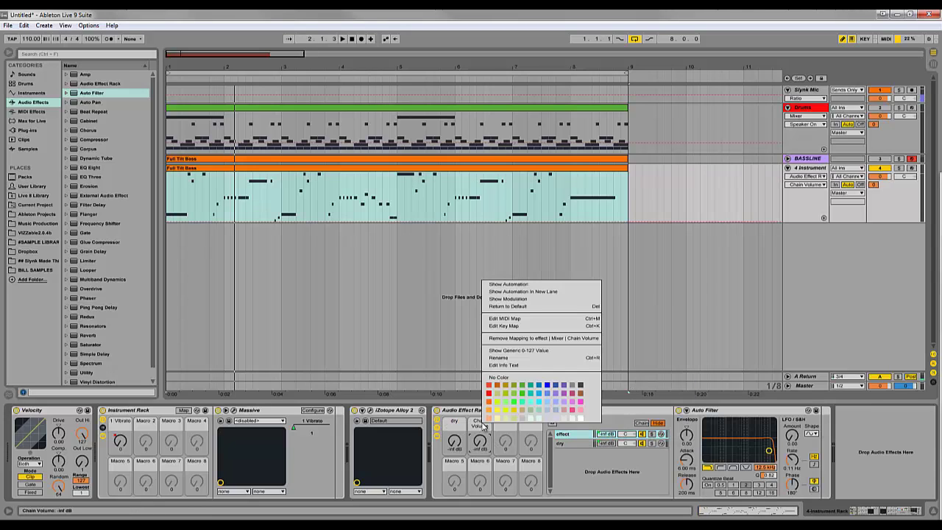
{"action": "left_click", "coordinate": [509, 360]}
{"action": "type", "text": "effect"}
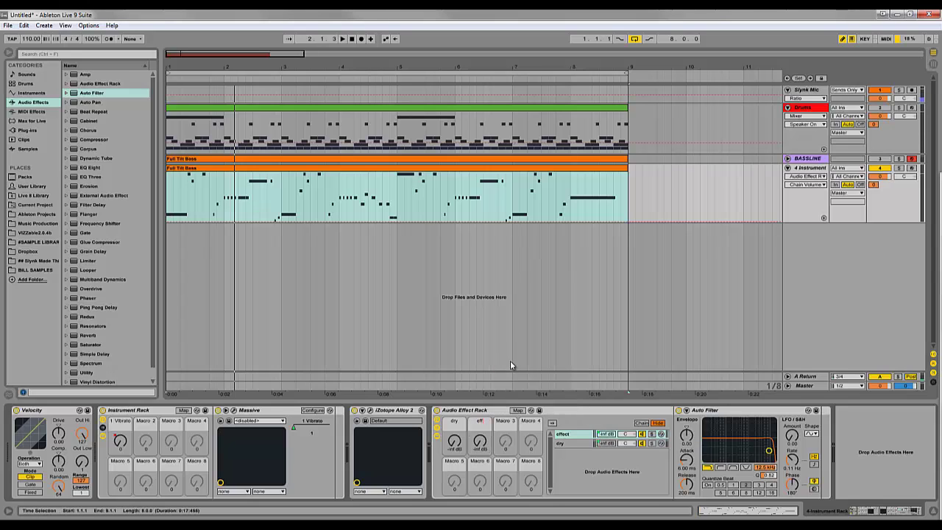
Adjust the maximums of both chain volume mappings, with dry at 0.0 dB, and turn the dry macro fully up.
{"action": "left_click", "coordinate": [517, 410]}
{"action": "left_click", "coordinate": [215, 83]}
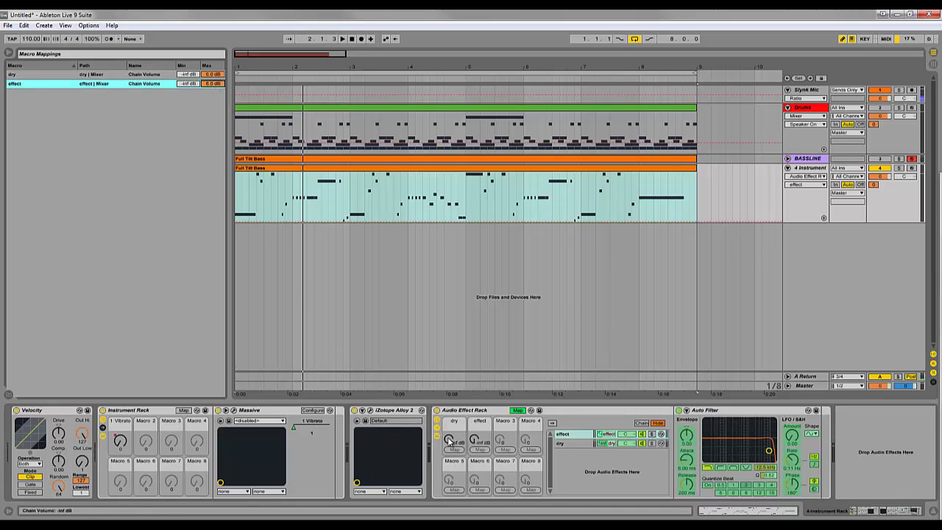
{"action": "left_click_drag", "start_coordinate": [448, 440], "coordinate": [449, 440]}
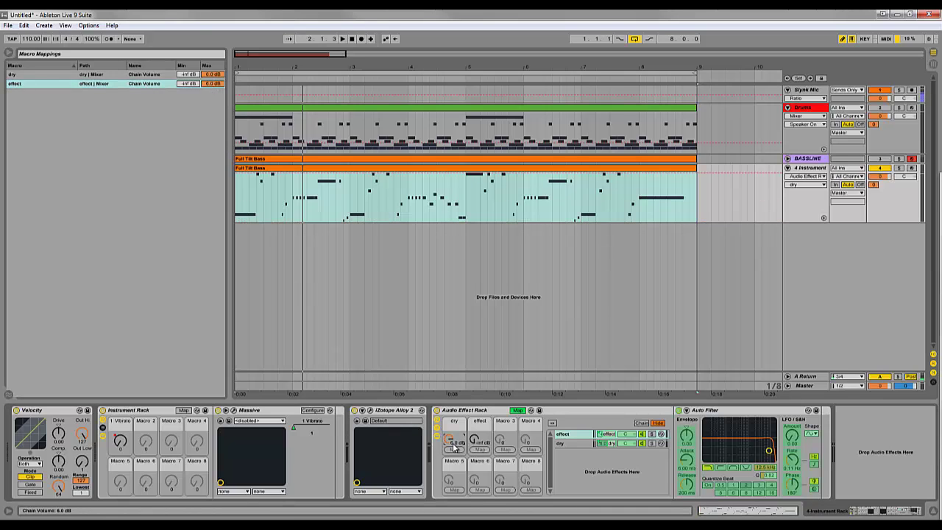
{"action": "left_click", "coordinate": [213, 75]}
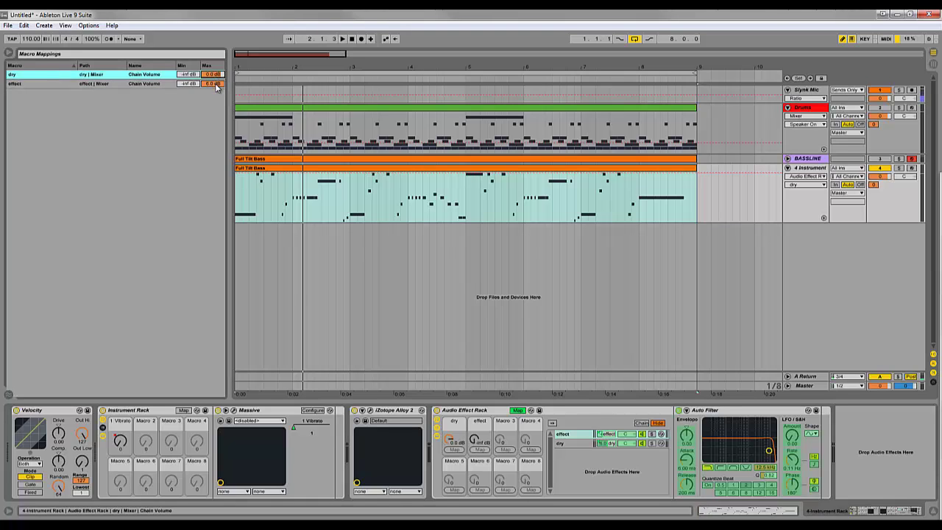
{"action": "left_click", "coordinate": [214, 84]}
{"action": "left_click", "coordinate": [513, 410]}
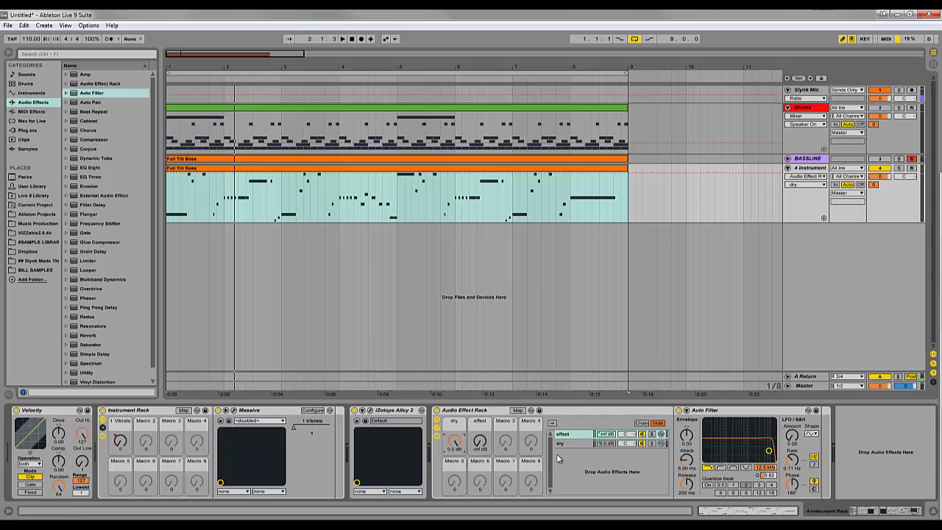
Turn the dry macro fully down and the effect macro up to 0.0 dB, and switch the Auto Filter to band-pass around 1.40 kHz.
{"action": "left_click_drag", "start_coordinate": [482, 446], "coordinate": [453, 463]}
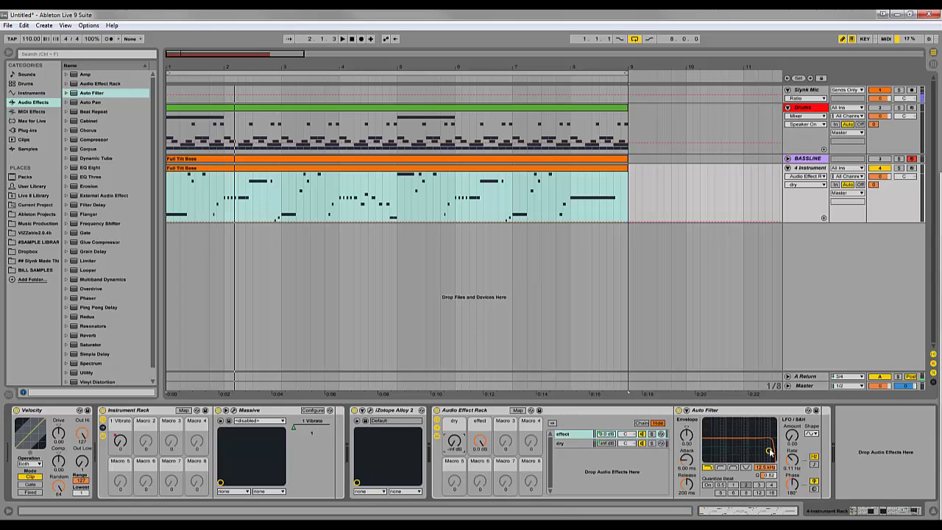
{"action": "left_click", "coordinate": [734, 467]}
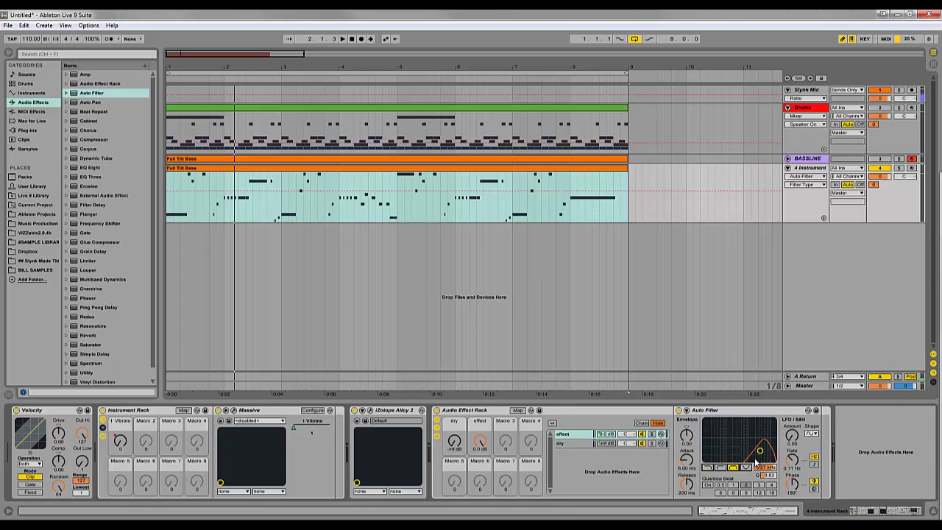
{"action": "left_click_drag", "start_coordinate": [759, 450], "coordinate": [746, 459]}
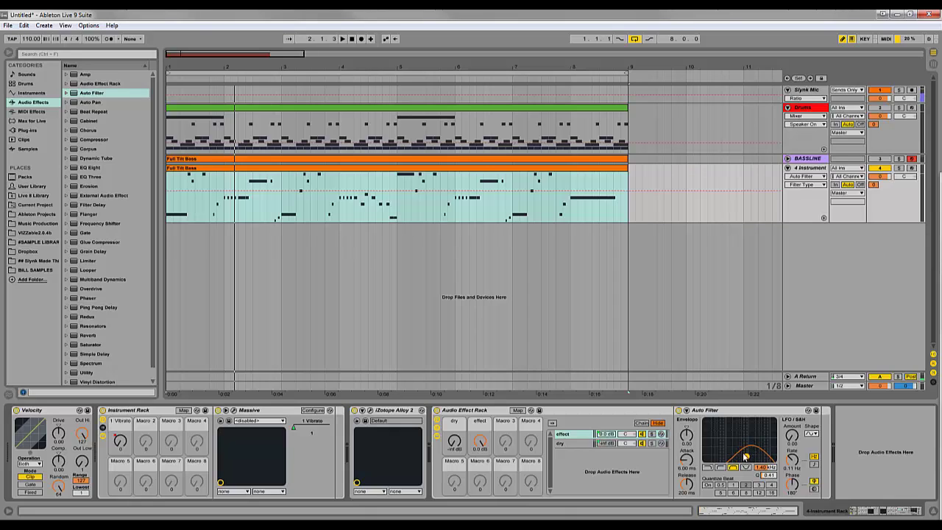
Set the Auto Filter's LFO amount to 10.2, lower its band-pass frequency to about 1.00 kHz, and audition the result.
{"action": "left_click", "coordinate": [792, 437]}
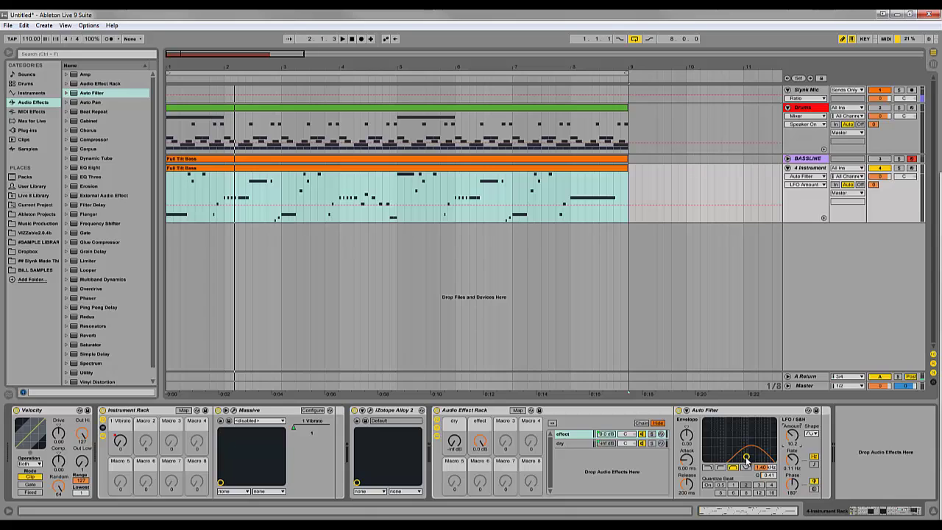
{"action": "mouse_move", "coordinate": [746, 457]}
{"action": "left_mouse_down"}
{"action": "mouse_move", "coordinate": [756, 459]}
{"action": "mouse_move", "coordinate": [709, 456]}
{"action": "mouse_move", "coordinate": [758, 456]}
{"action": "mouse_move", "coordinate": [743, 457]}
{"action": "left_mouse_up"}
{"action": "key", "text": "space"}
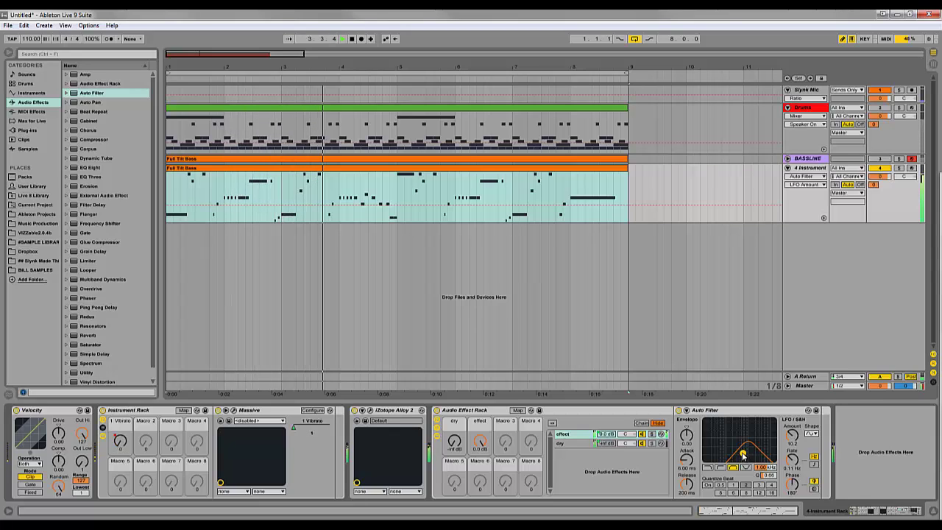
{"action": "key", "text": "space"}
Duplicate the effect chain and set the copy's Auto Filter to about 2.71 kHz, LFO amount 13.3 and rate 0.19 Hz.
{"action": "left_click", "coordinate": [584, 438]}
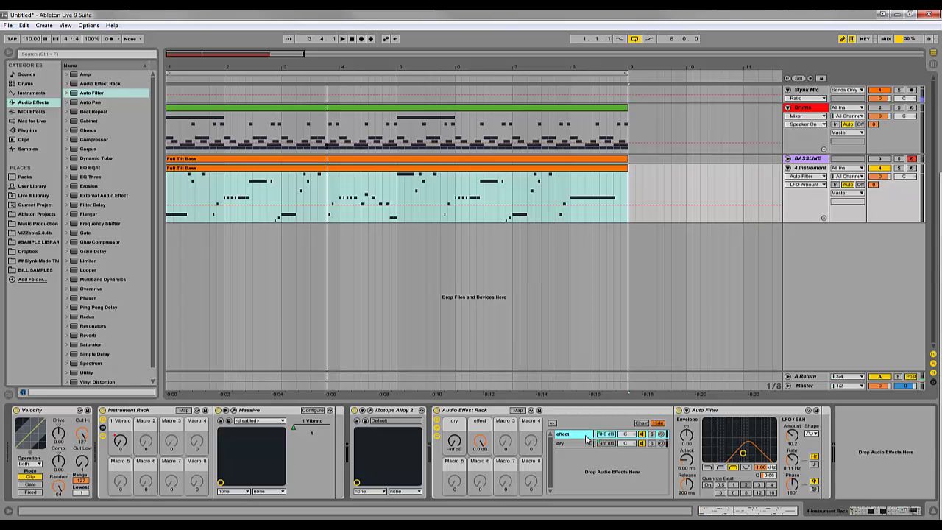
{"action": "key", "text": "ctrl+d"}
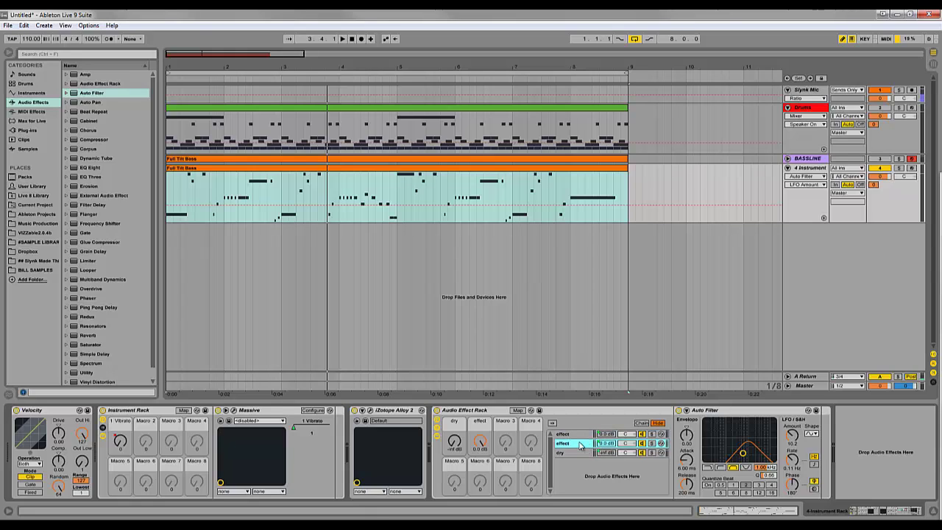
{"action": "left_click", "coordinate": [792, 460]}
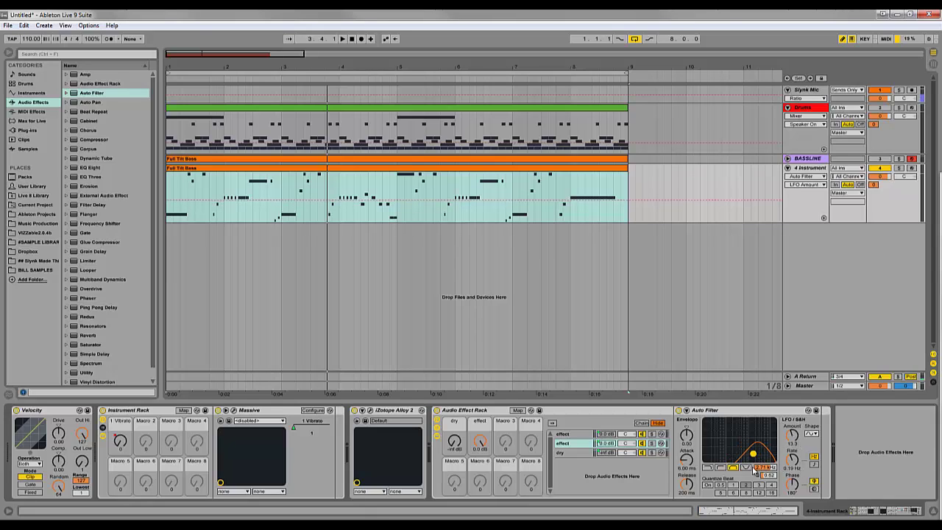
Duplicate the second effect chain and set the new copy's Auto Filter to about 490 Hz, LFO amount 8.57 and rate 0.07 Hz.
{"action": "key", "text": "ctrl+d"}
{"action": "left_click_drag", "start_coordinate": [792, 459], "coordinate": [793, 475]}
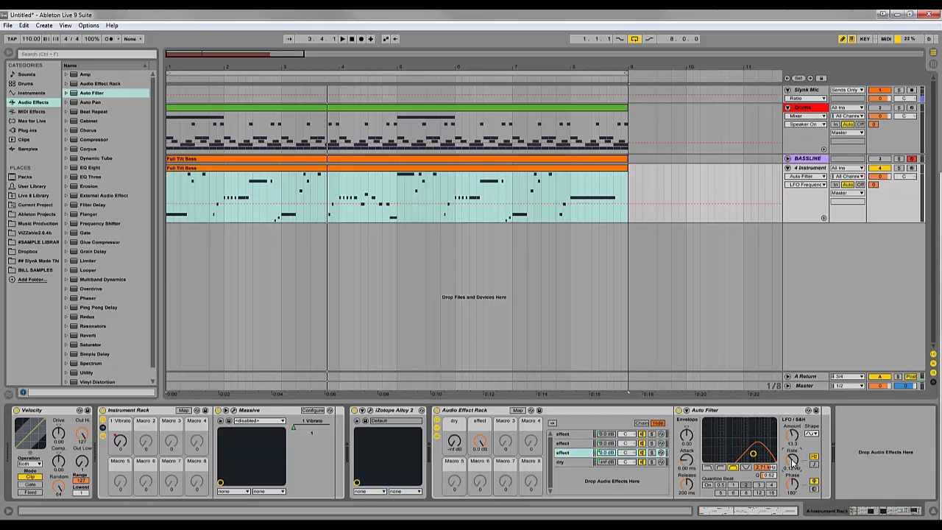
{"action": "left_click", "coordinate": [792, 435]}
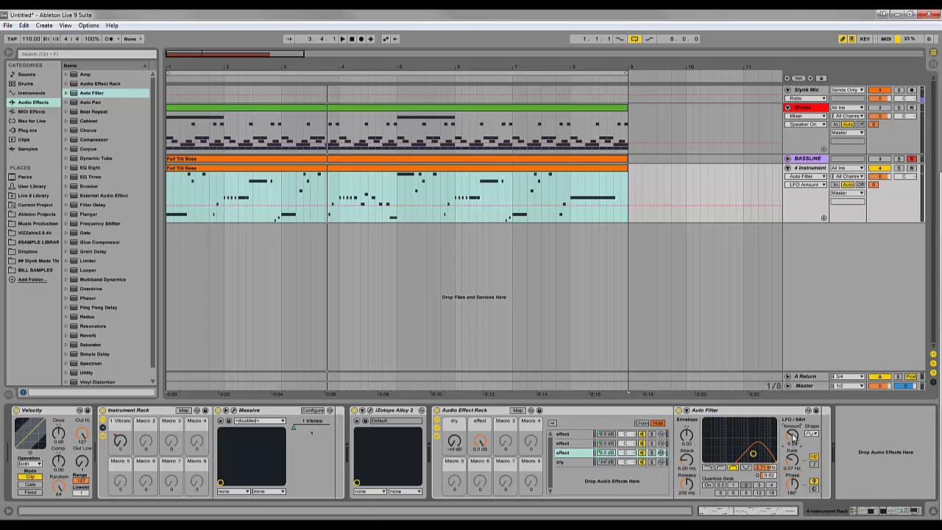
{"action": "left_click_drag", "start_coordinate": [752, 455], "coordinate": [734, 455]}
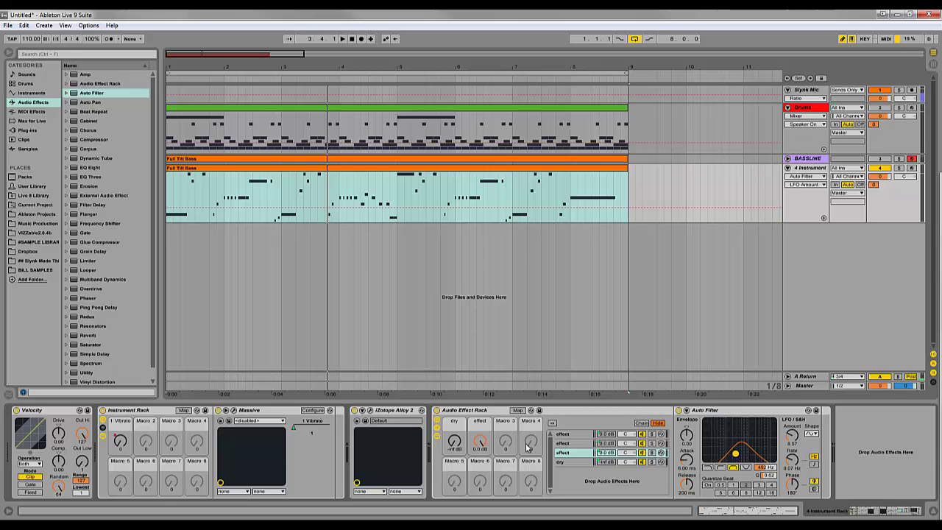
Blend the rack during playback by setting the dry macro to 0.0 dB and the effect macro to about -3.7 dB.
{"action": "key", "text": "space"}
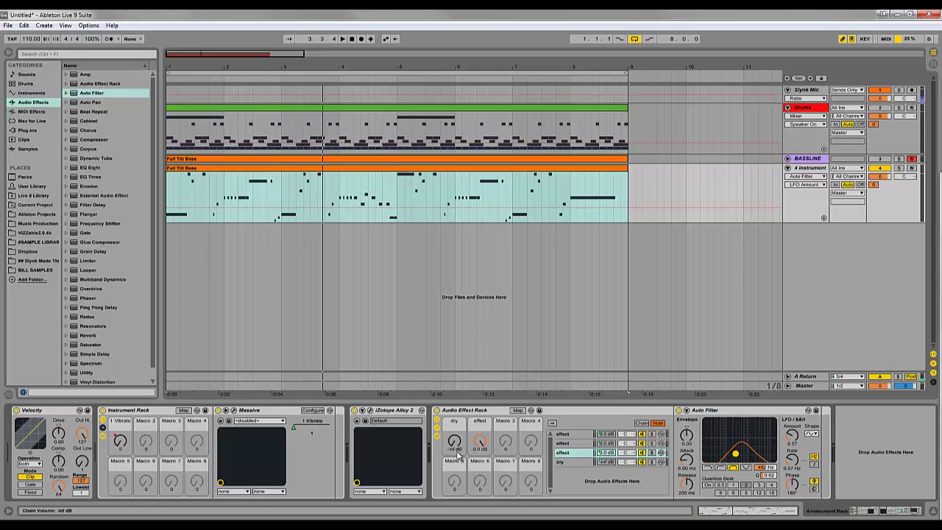
{"action": "left_click_drag", "start_coordinate": [457, 456], "coordinate": [454, 446]}
{"action": "key", "text": "space"}
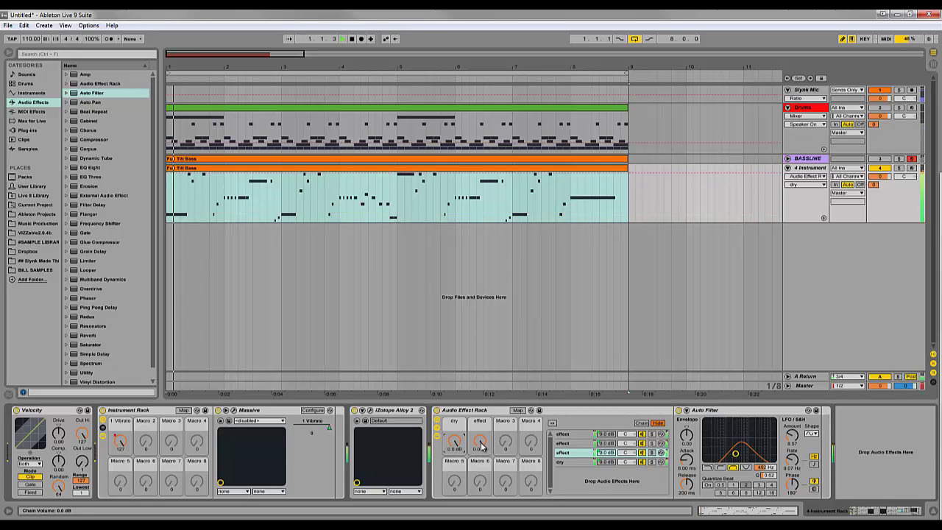
{"action": "left_click_drag", "start_coordinate": [482, 446], "coordinate": [482, 451]}
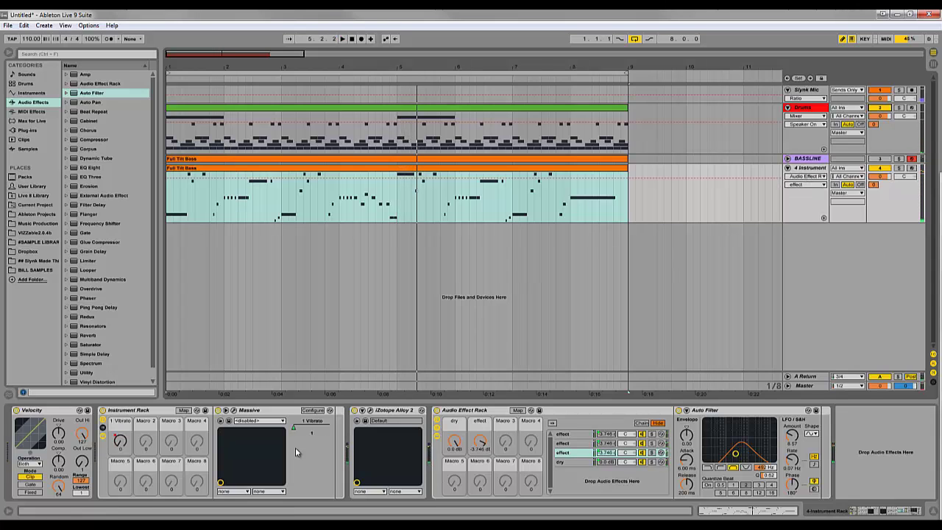
Adjust Massive's master volume while the loop plays with the drums, and close the synth window.
{"action": "left_click", "coordinate": [233, 410]}
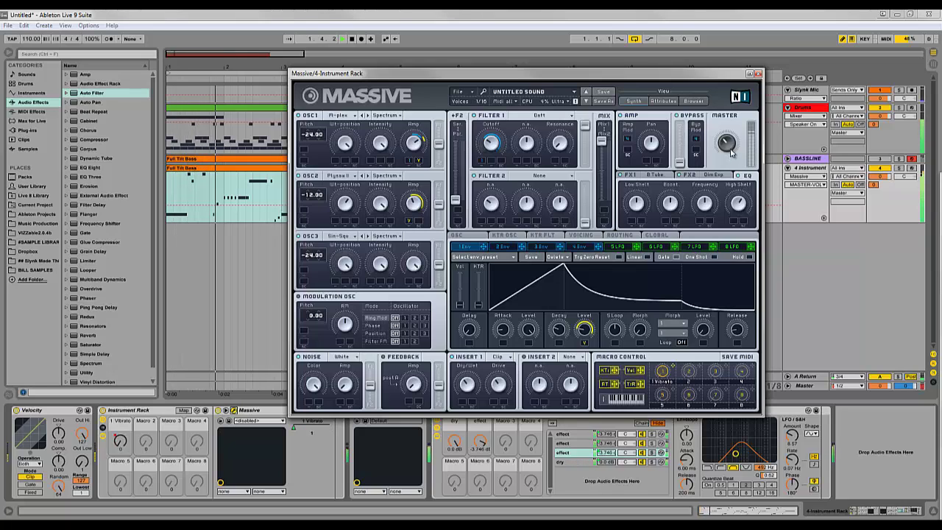
{"action": "left_click", "coordinate": [758, 74]}
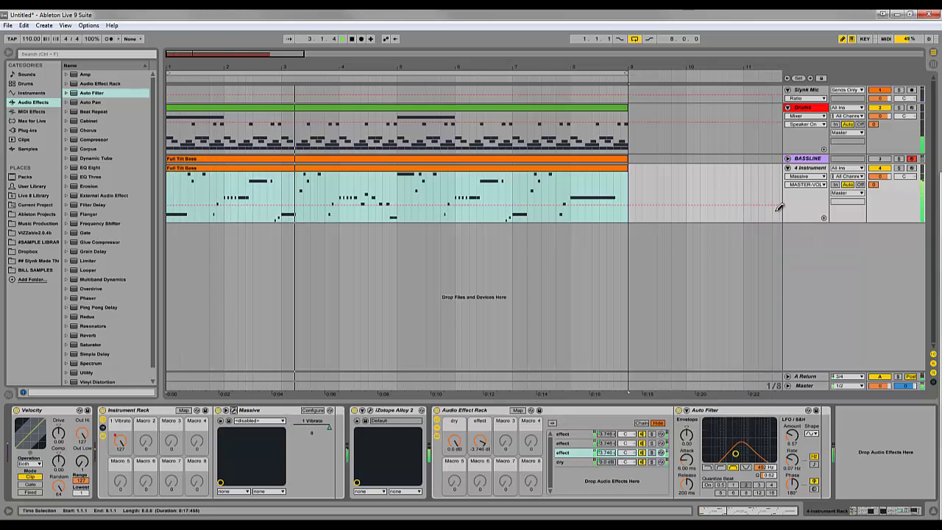
{"action": "key", "text": "space"}
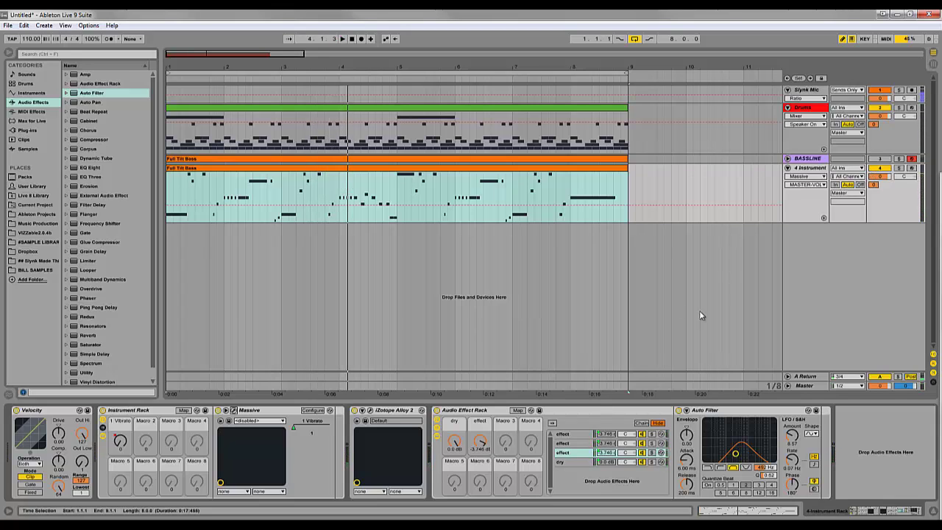
Compare the original BASSLINE track with the recreated instrument track by alternating which one is active during playback.
{"action": "left_click", "coordinate": [880, 160]}
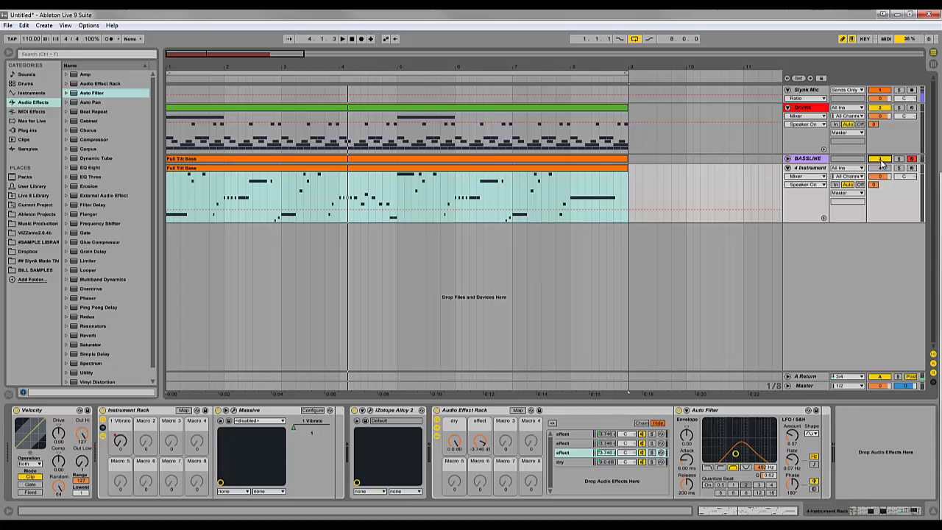
{"action": "key", "text": "space"}
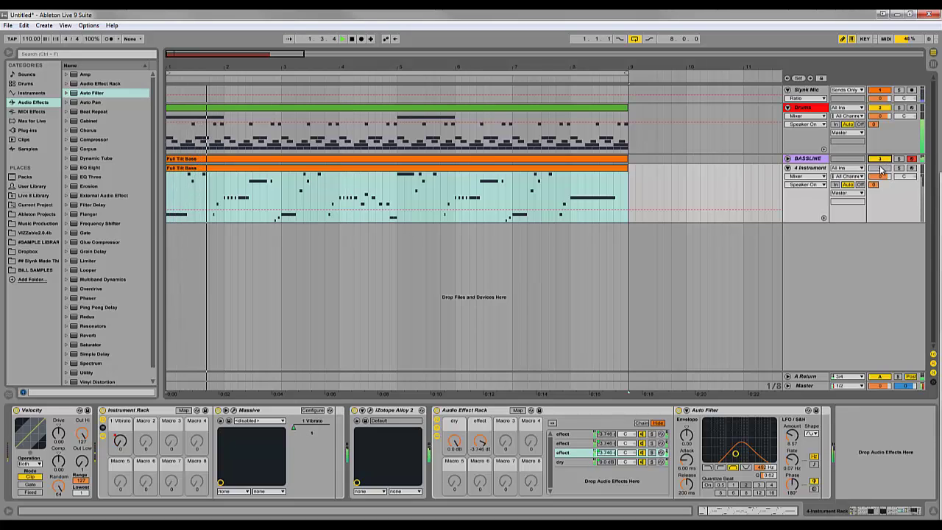
{"action": "key", "text": "space"}
{"action": "key", "text": "space"}
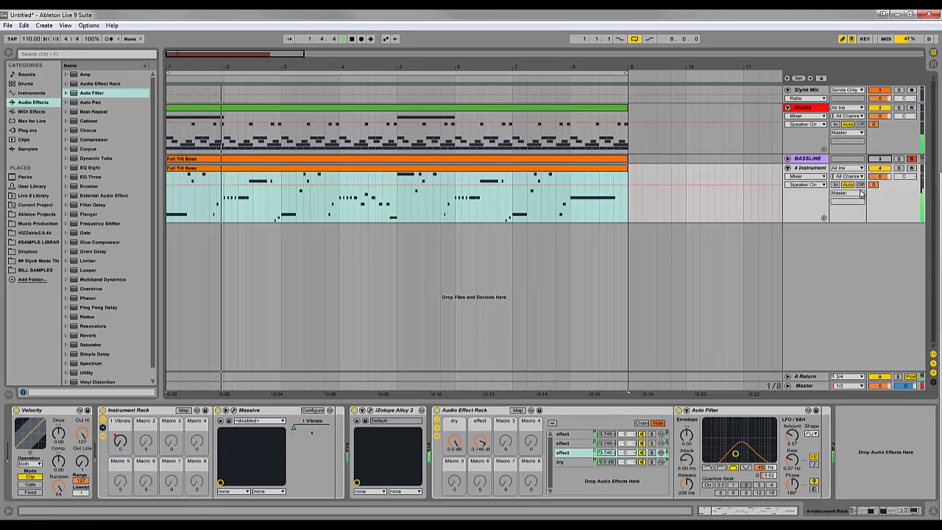
In Alloy 2's equalizer, boost band 6 by 2.2 dB at 8792 Hz and make band 1 an HP Flat filter at 84.1 Hz, slope 24.
{"action": "left_click", "coordinate": [370, 411]}
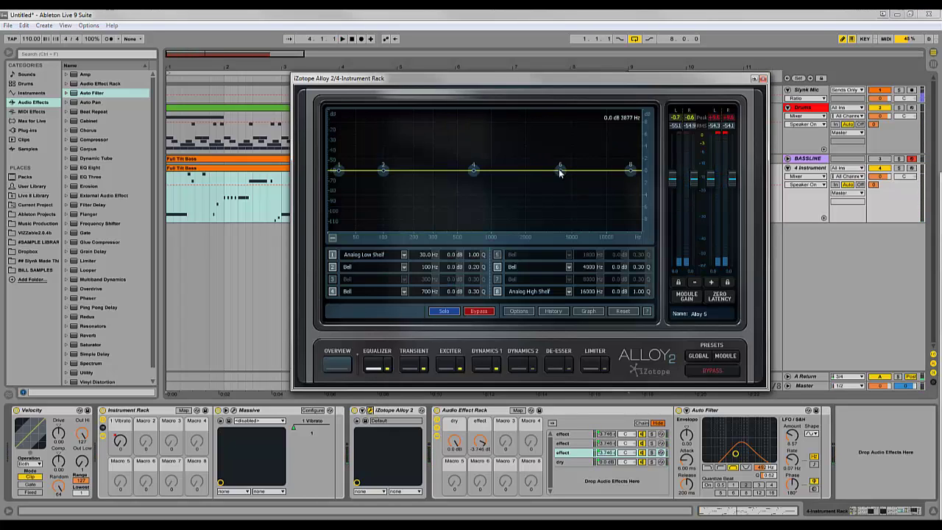
{"action": "left_click_drag", "start_coordinate": [560, 169], "coordinate": [603, 160]}
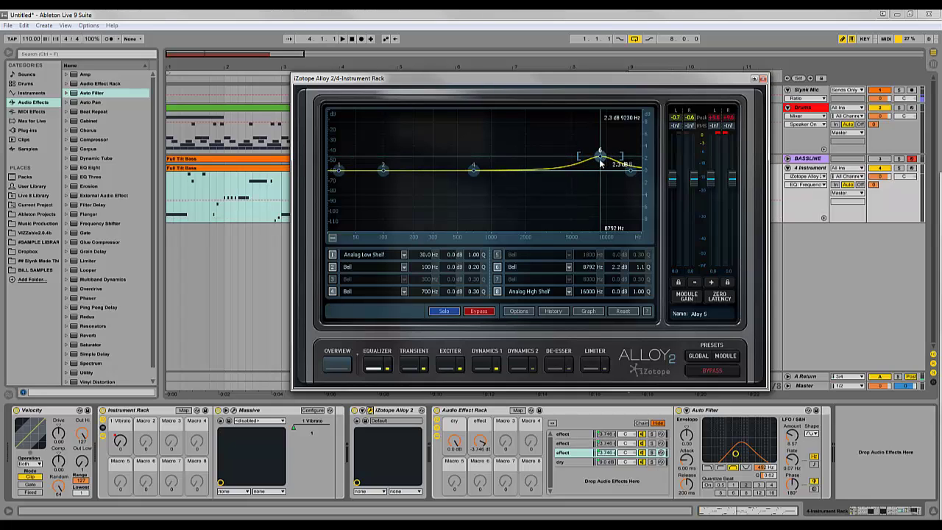
{"action": "left_click_drag", "start_coordinate": [337, 172], "coordinate": [345, 170]}
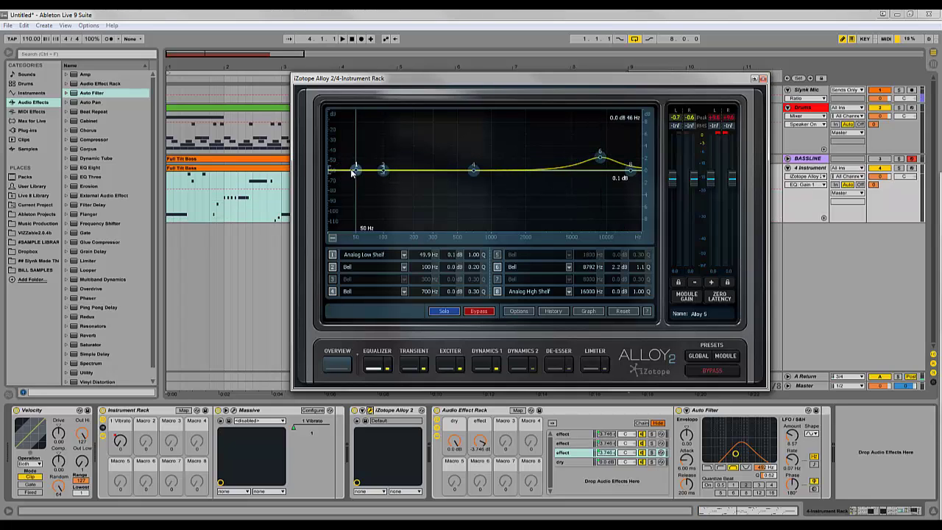
{"action": "right_click", "coordinate": [345, 170]}
{"action": "mouse_move", "coordinate": [358, 174]}
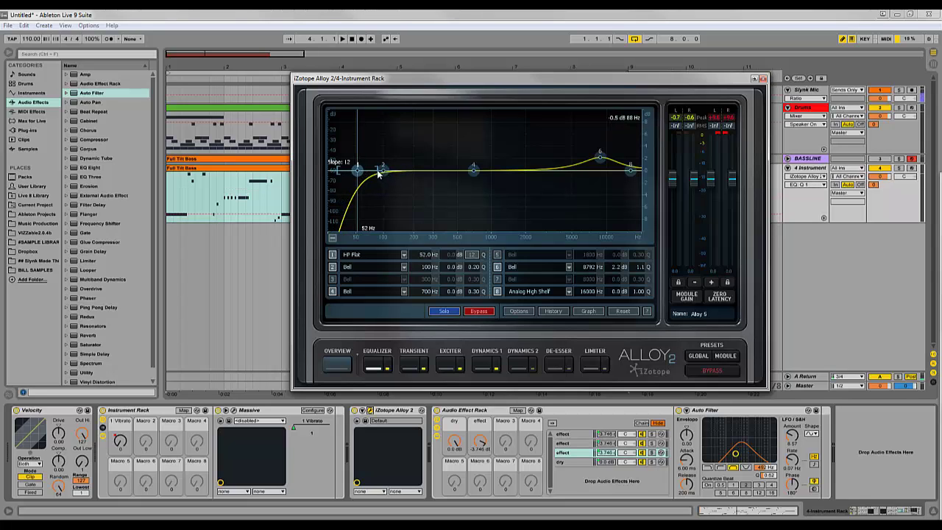
{"action": "left_click_drag", "start_coordinate": [359, 170], "coordinate": [373, 172]}
{"action": "key", "text": "space"}
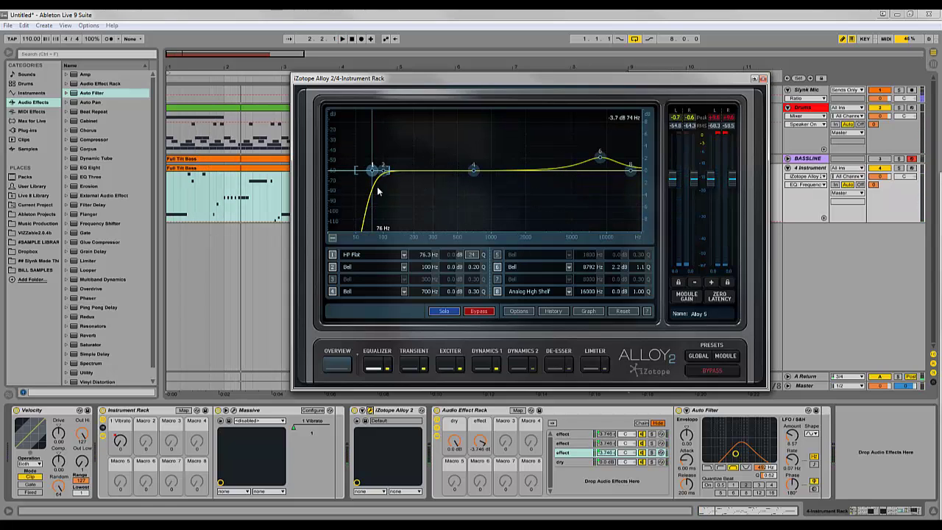
{"action": "left_click_drag", "start_coordinate": [374, 177], "coordinate": [381, 181]}
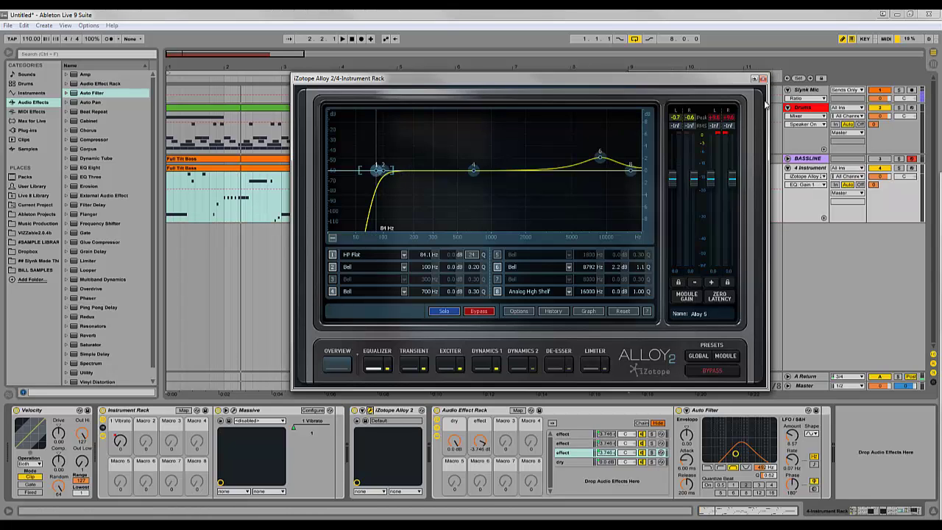
Boost equalizer band 4 by 2.0 dB at 183 Hz with a Q of 0.80, audition it, and hide the plug-in window.
{"action": "left_click_drag", "start_coordinate": [473, 170], "coordinate": [415, 172]}
{"action": "scroll", "coordinate": [424, 158], "scroll_direction": "up", "scroll_amount": 2}
{"action": "scroll", "coordinate": [409, 161], "scroll_direction": "up", "scroll_amount": 2}
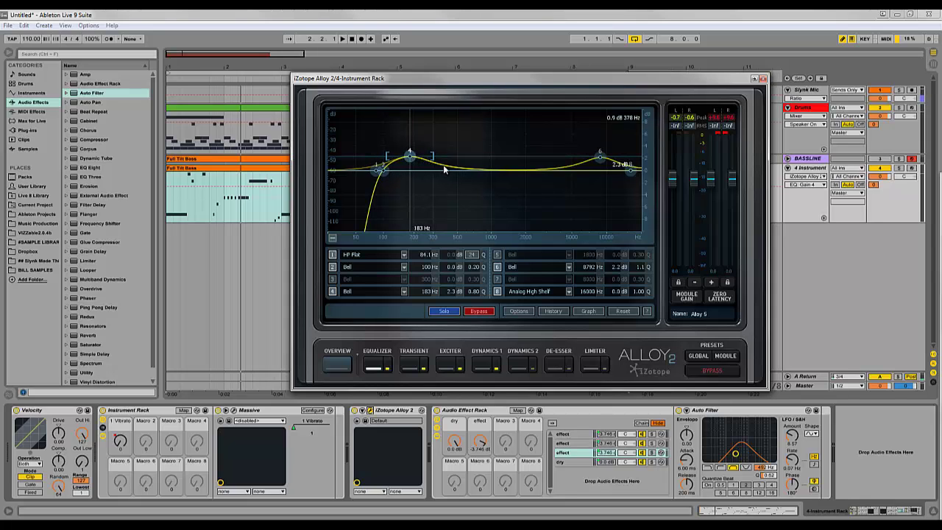
{"action": "key", "text": "space"}
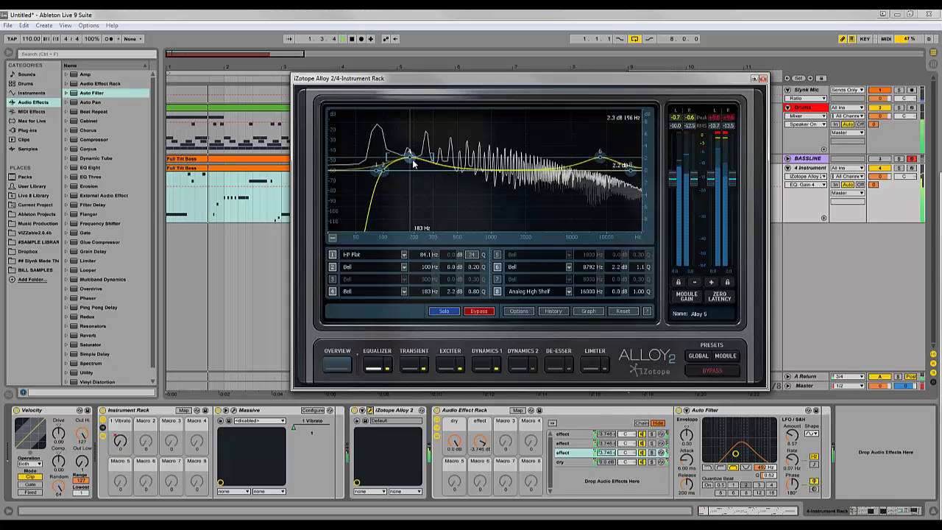
{"action": "left_click", "coordinate": [762, 78]}
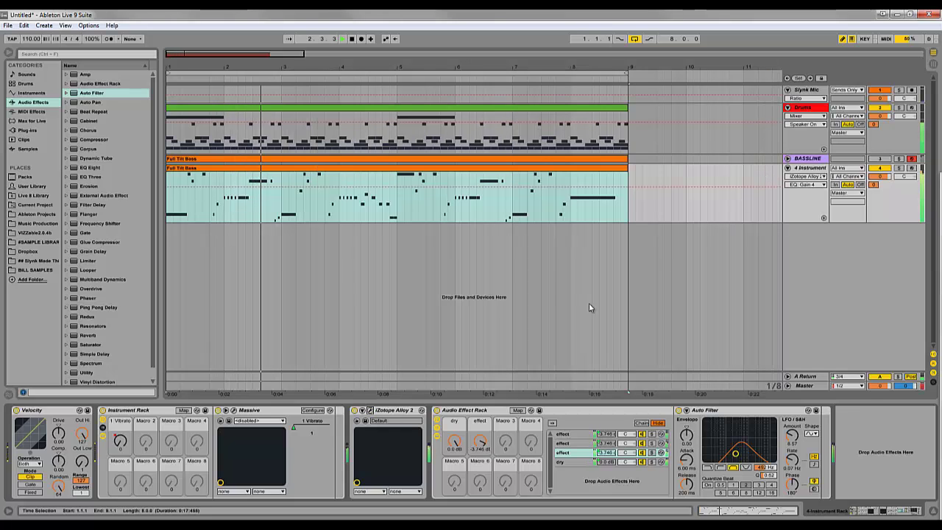
{"action": "key", "text": "ctrl+alt+p"}
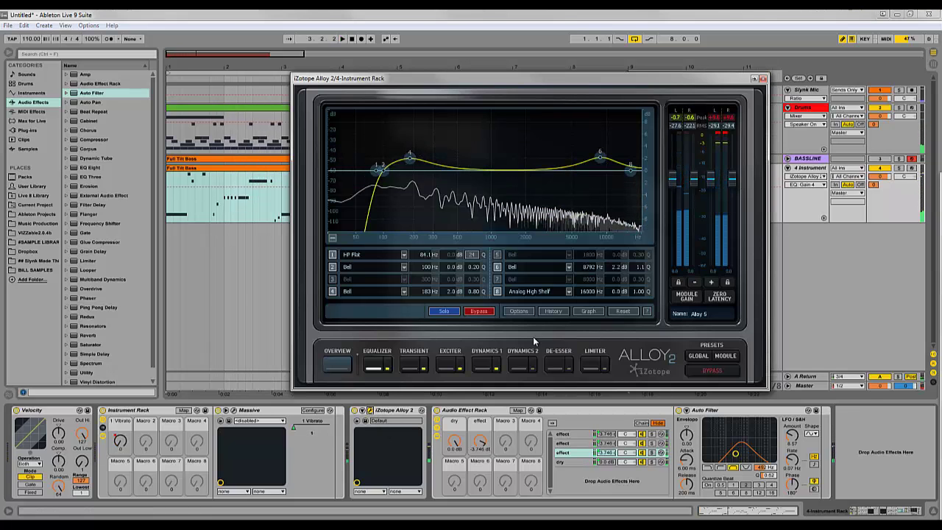
{"action": "key", "text": "ctrl+alt+p"}
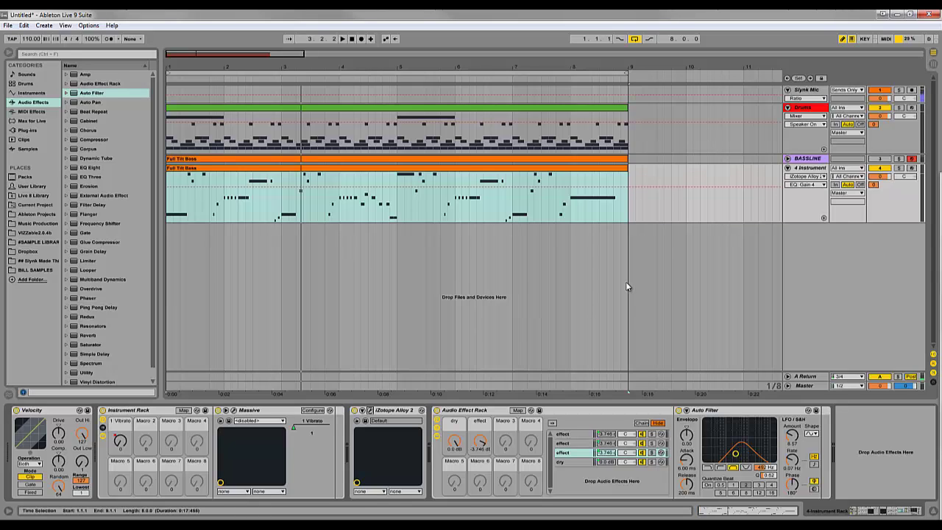
Select the Audio Effect Rack in the device chain and open the Massive synth window.
{"action": "left_click", "coordinate": [545, 410], "text": "shift"}
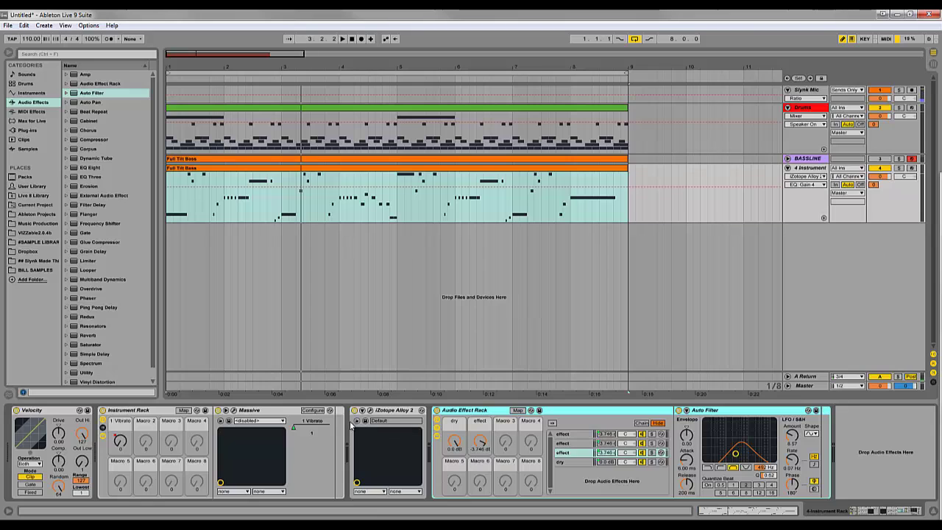
{"action": "left_click", "coordinate": [234, 412]}
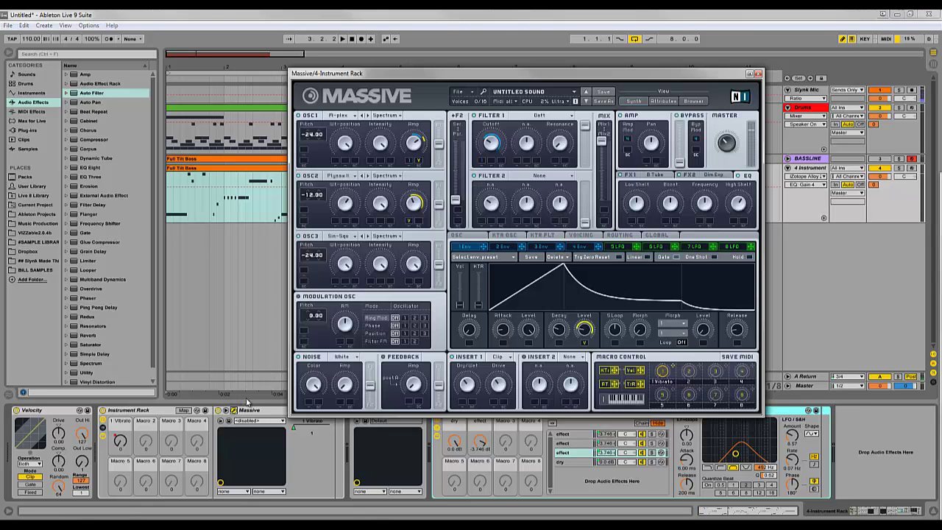